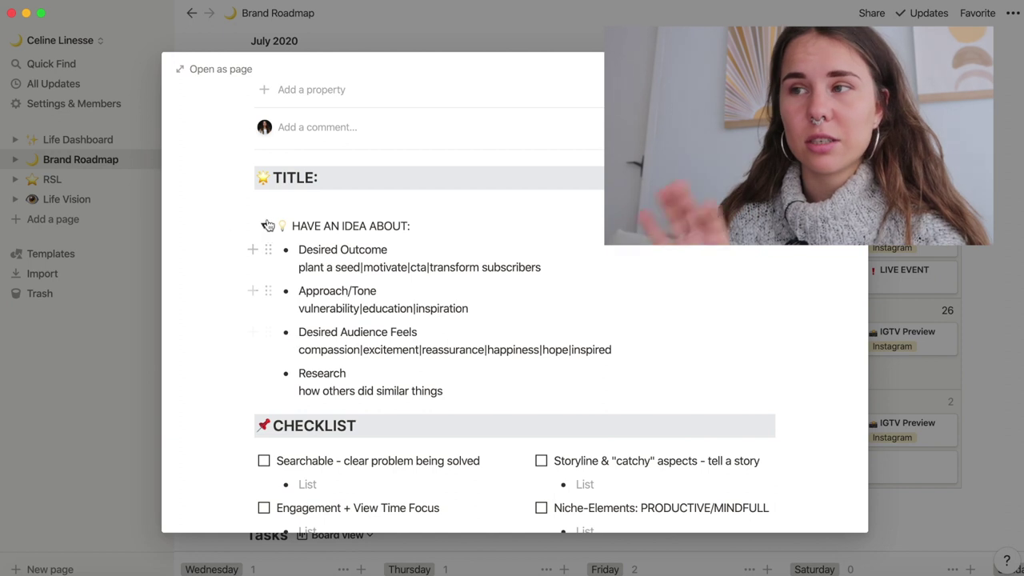
Collapse the "HAVE AN IDEA ABOUT:" toggle in the video entry, check the remaining sections and close the entry
click(265, 227)
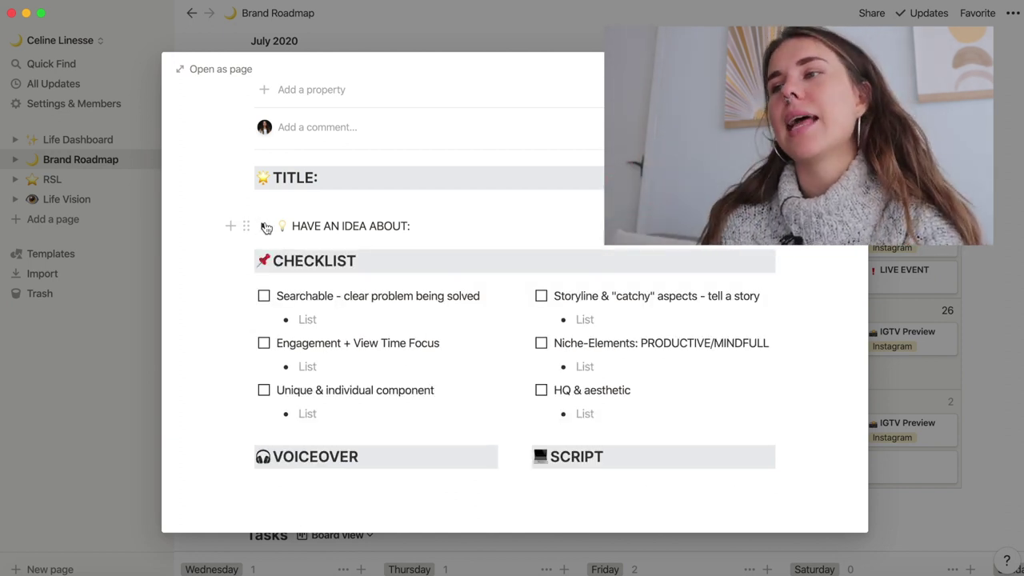
scroll(411, 288, down, 1)
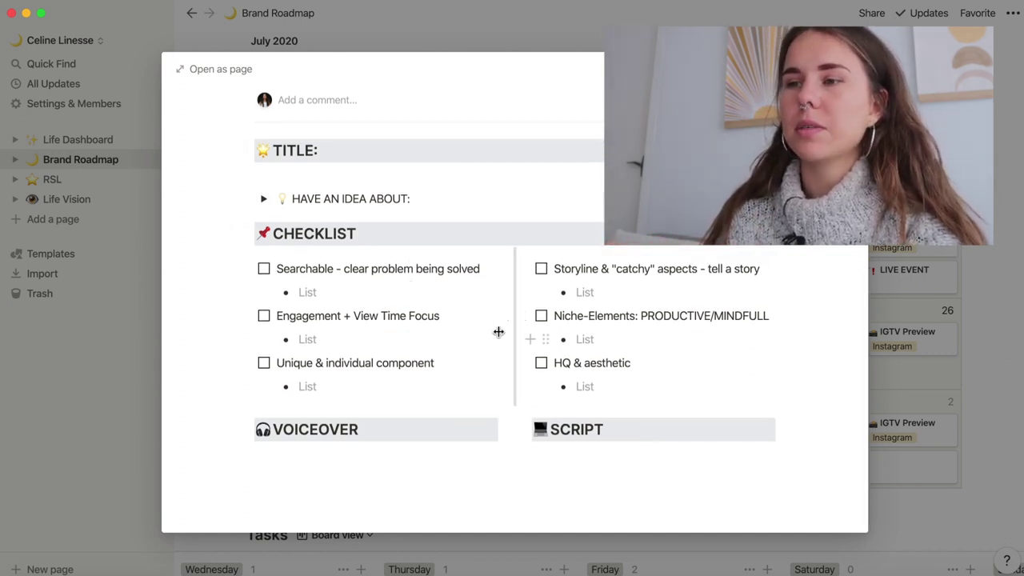
click(128, 418)
Open the July 17 Youtube Video entry, read through its voiceover, script and B-roll notes, and close it
click(724, 290)
scroll(721, 352, down, 6)
scroll(721, 364, up, 1)
scroll(720, 364, down, 12)
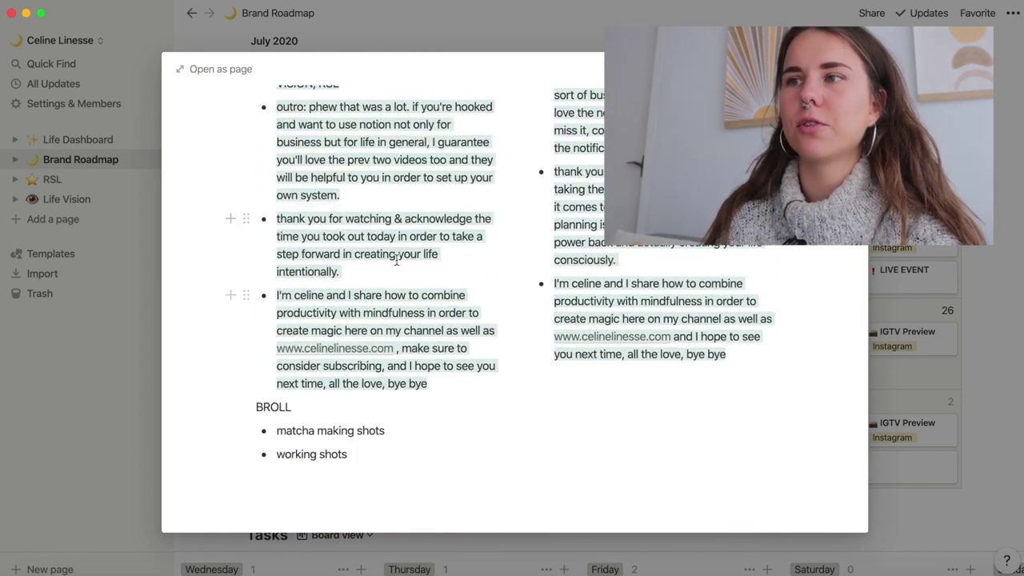
scroll(400, 255, up, 10)
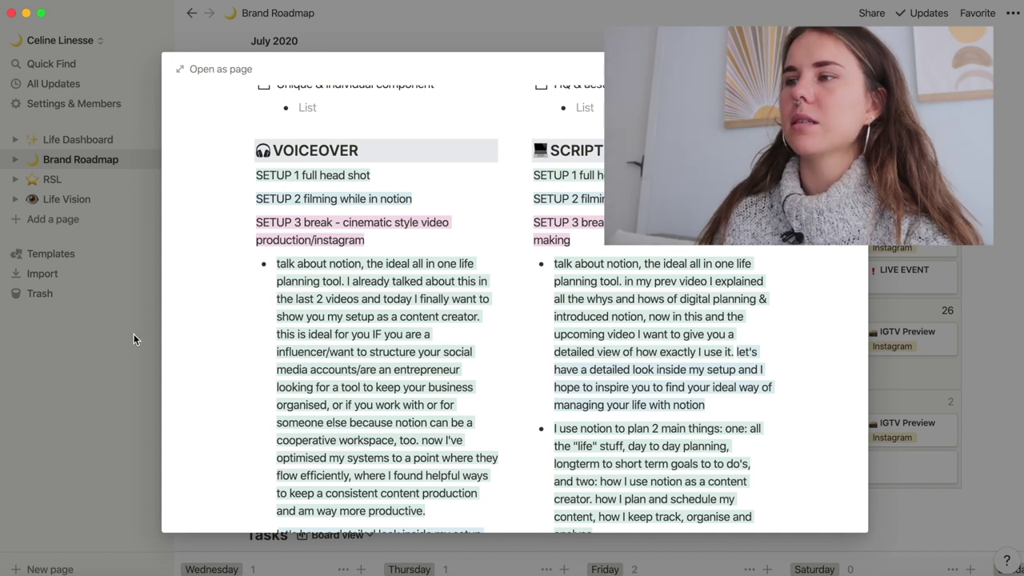
scroll(324, 328, down, 8)
scroll(326, 330, up, 8)
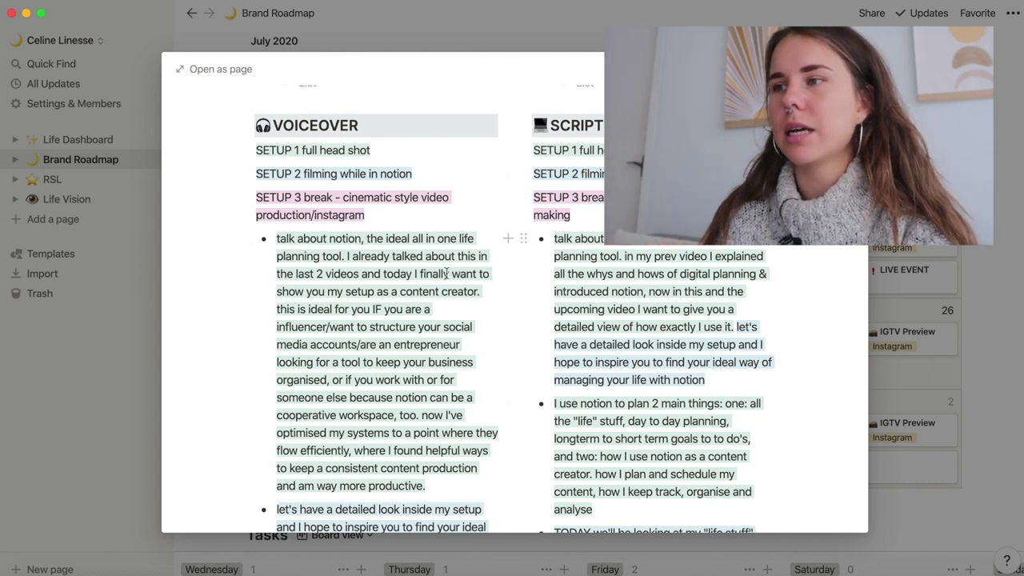
scroll(444, 397, down, 15)
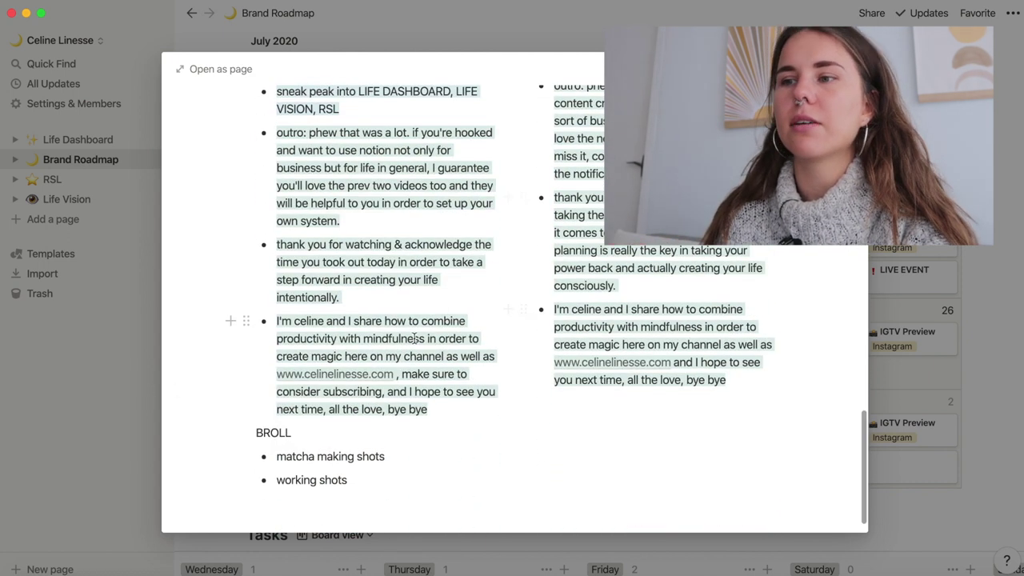
click(127, 446)
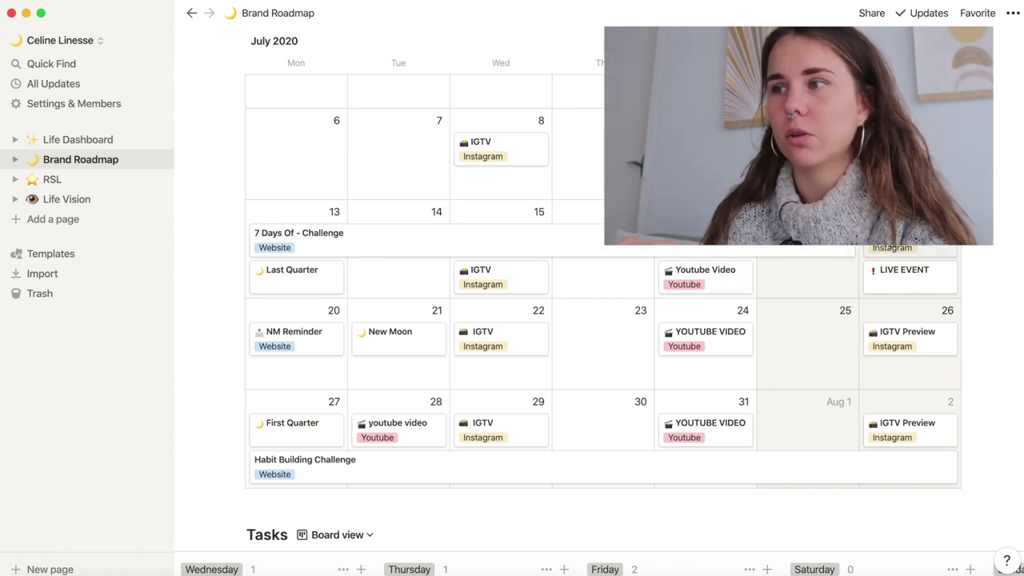
Open the July 15 IGTV entry, read its written text and return to the calendar
click(514, 271)
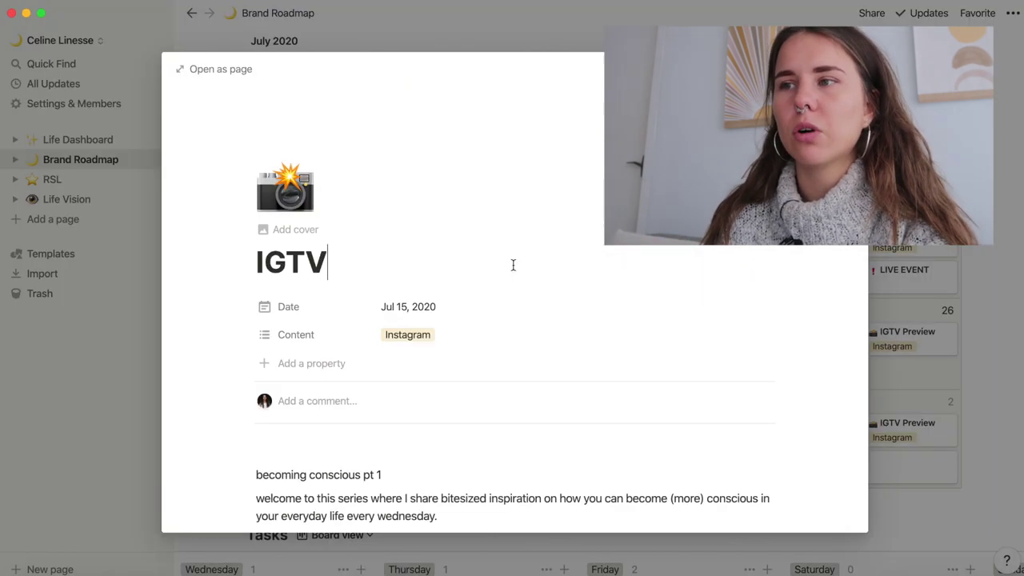
scroll(512, 263, down, 5)
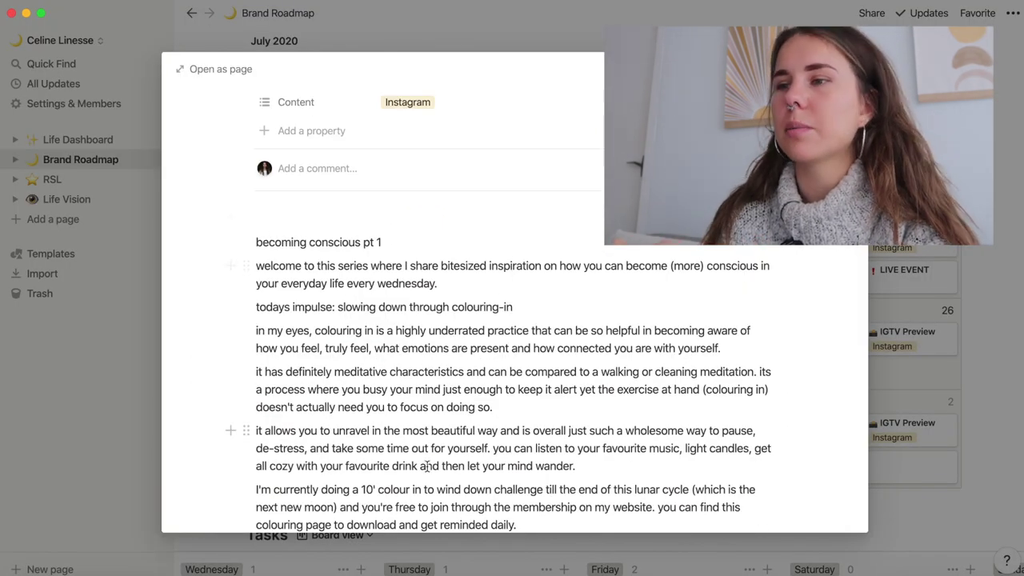
scroll(427, 464, down, 1)
scroll(427, 464, up, 4)
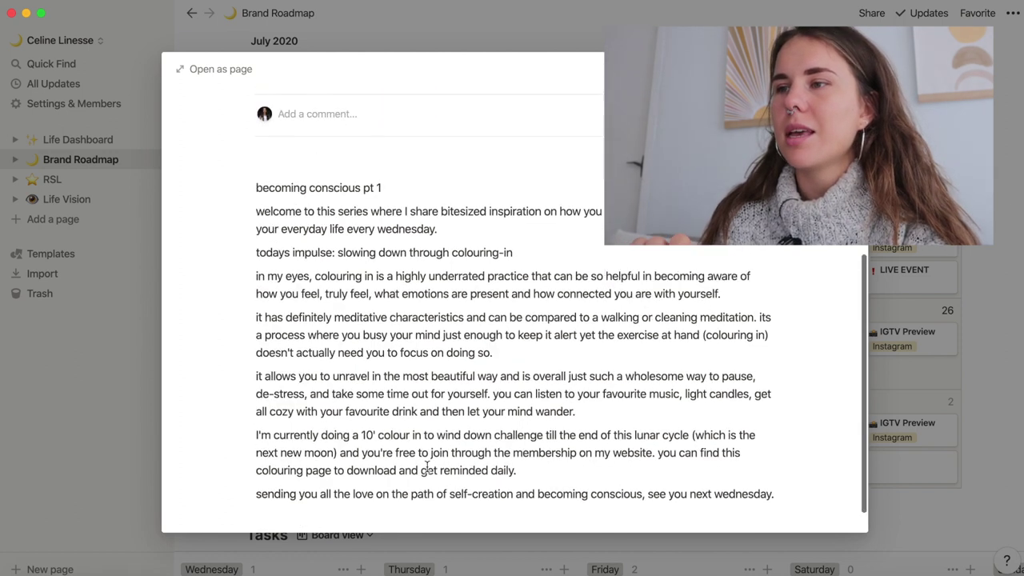
click(116, 431)
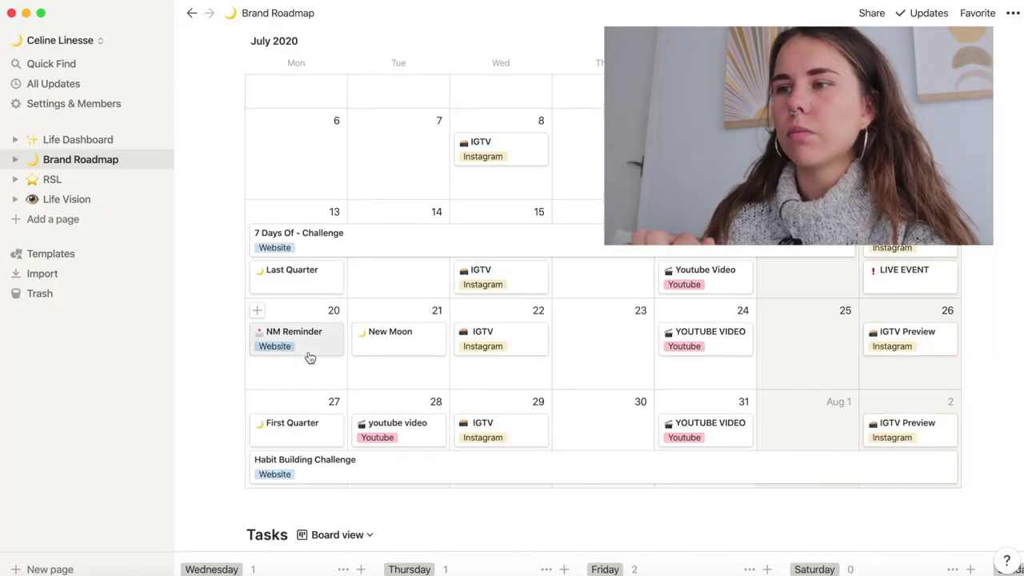
Apply the Livestreams template to the July 21 New Moon entry and close the entry
click(372, 344)
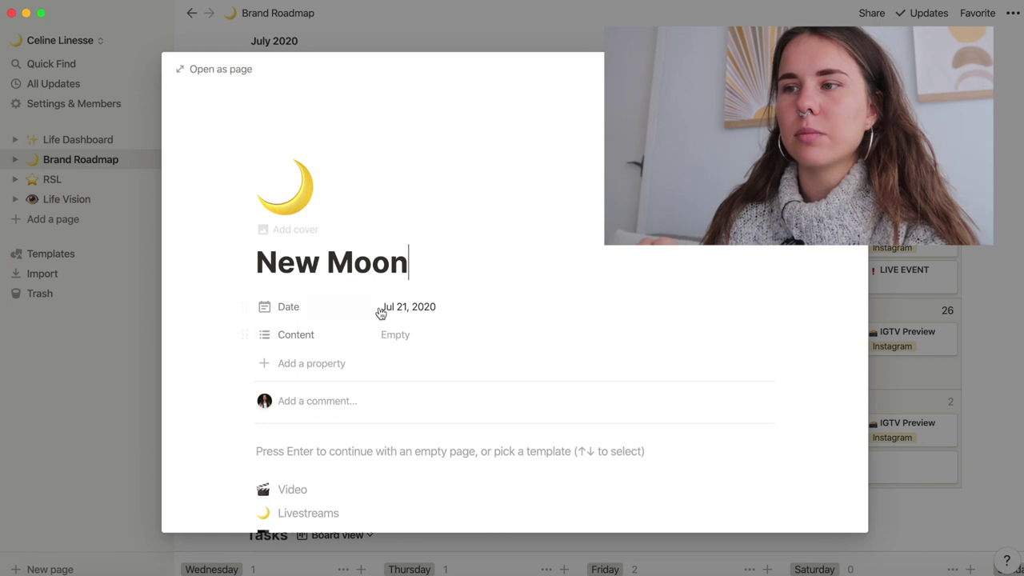
scroll(381, 313, down, 4)
click(299, 352)
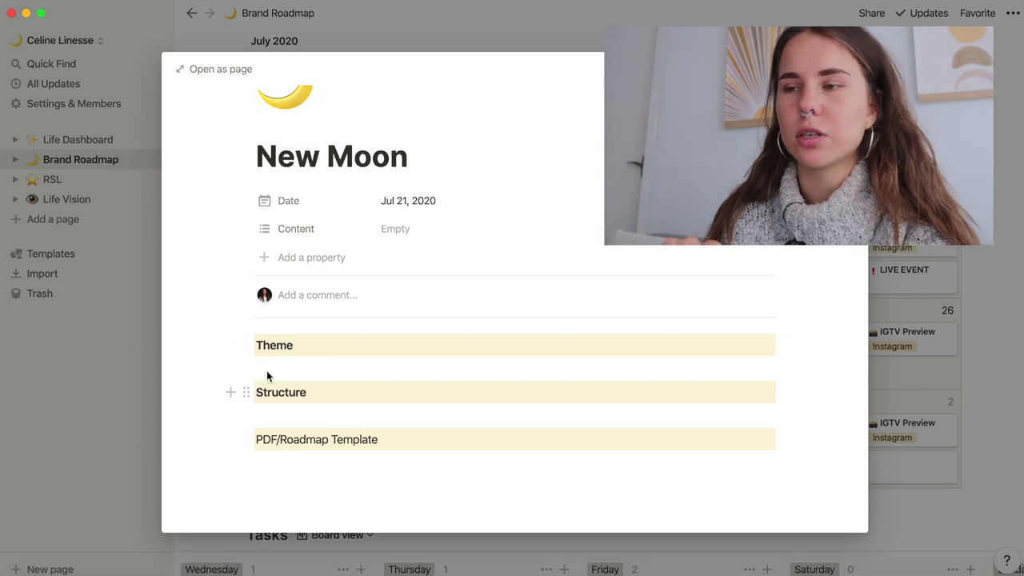
click(106, 363)
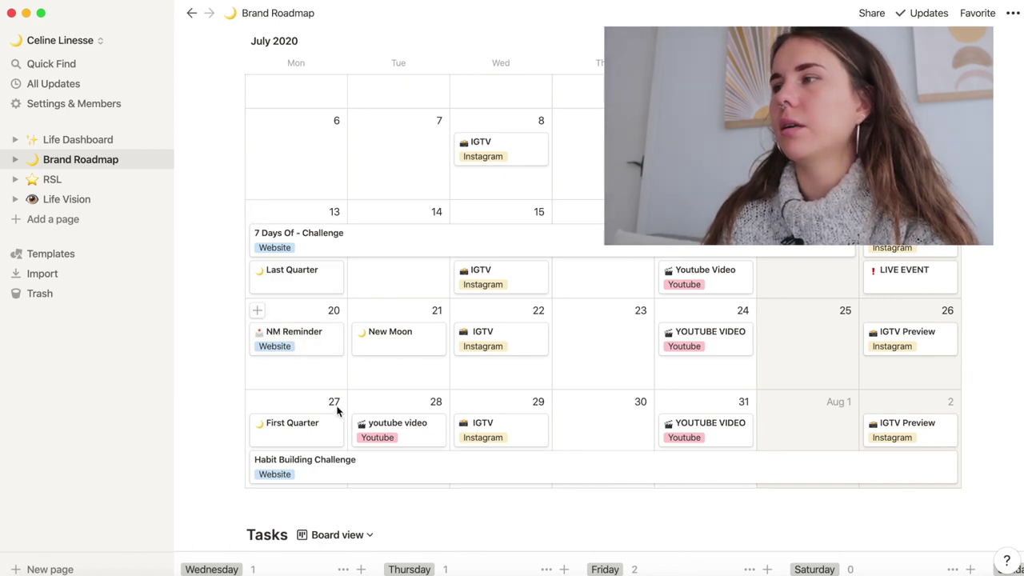
Examine the July 2020 content calendar and the weekday columns of the Tasks board
scroll(496, 432, up, 2)
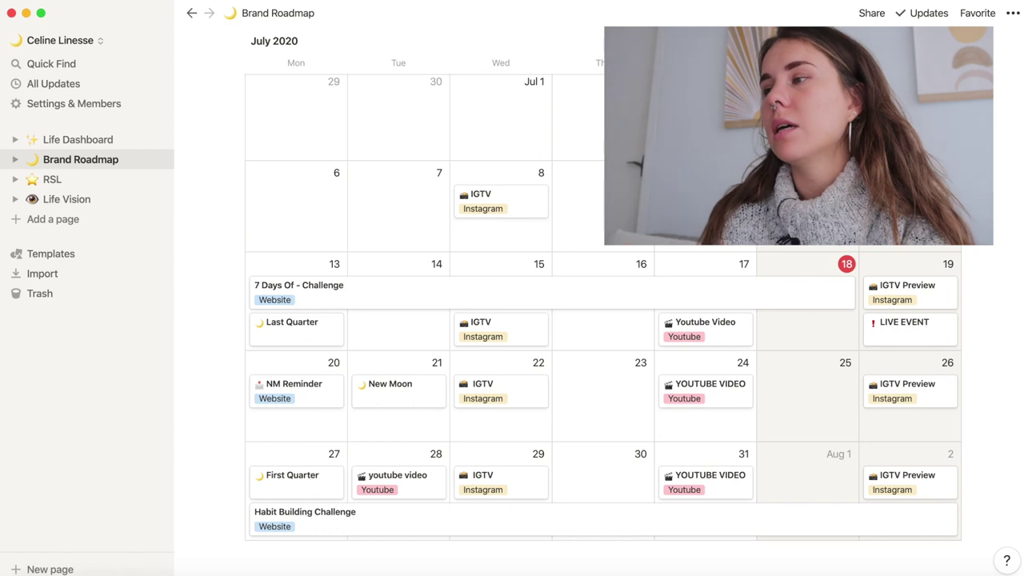
scroll(600, 320, down, 1)
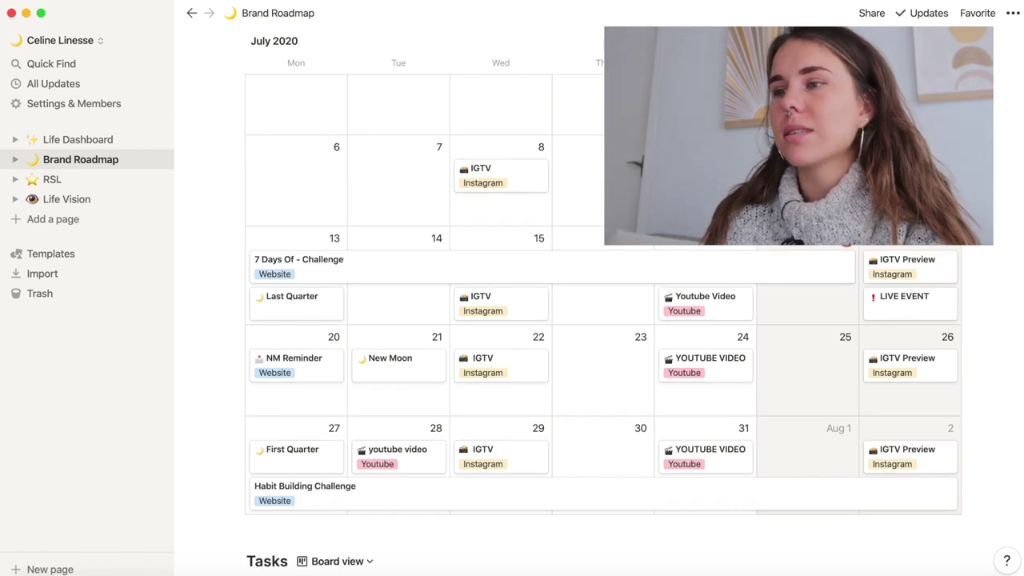
scroll(599, 344, down, 1)
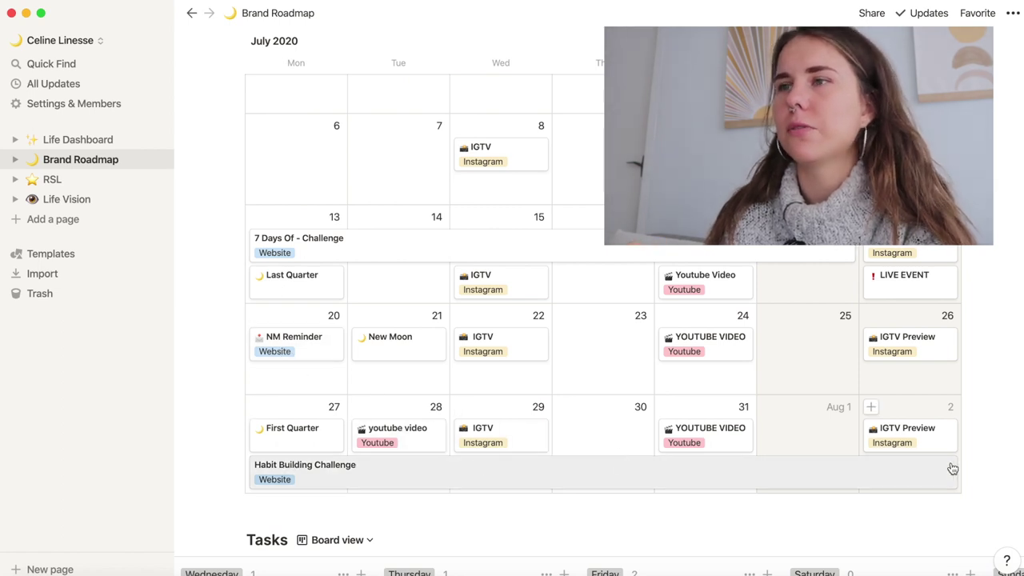
scroll(951, 469, up, 2)
scroll(951, 468, down, 2)
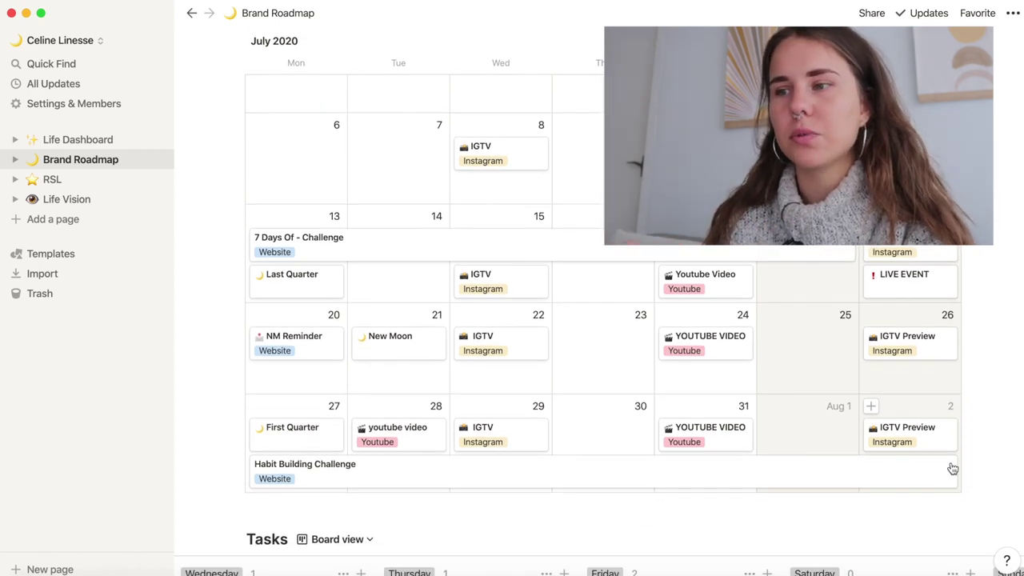
scroll(950, 468, down, 8)
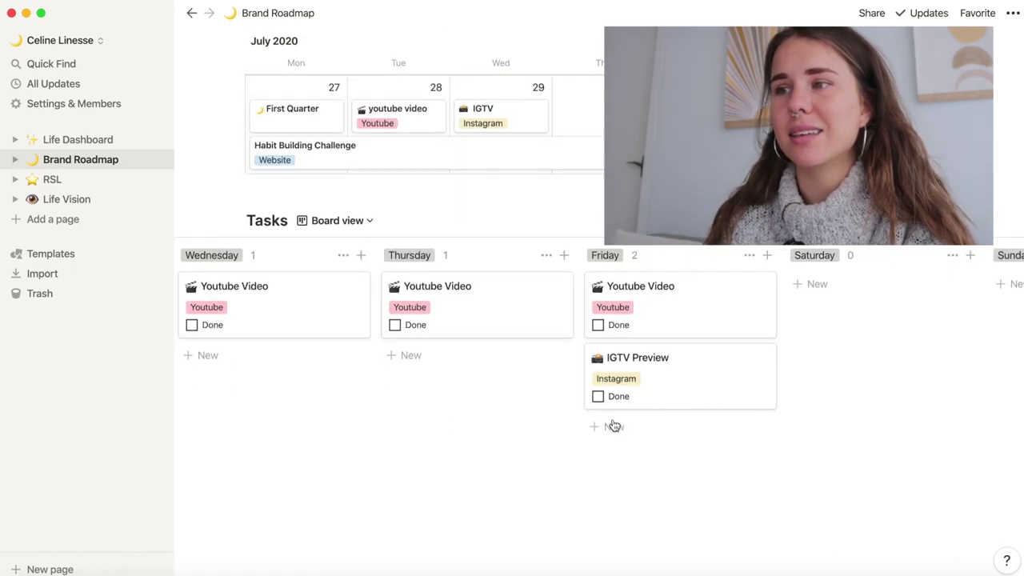
scroll(375, 415, left, 6)
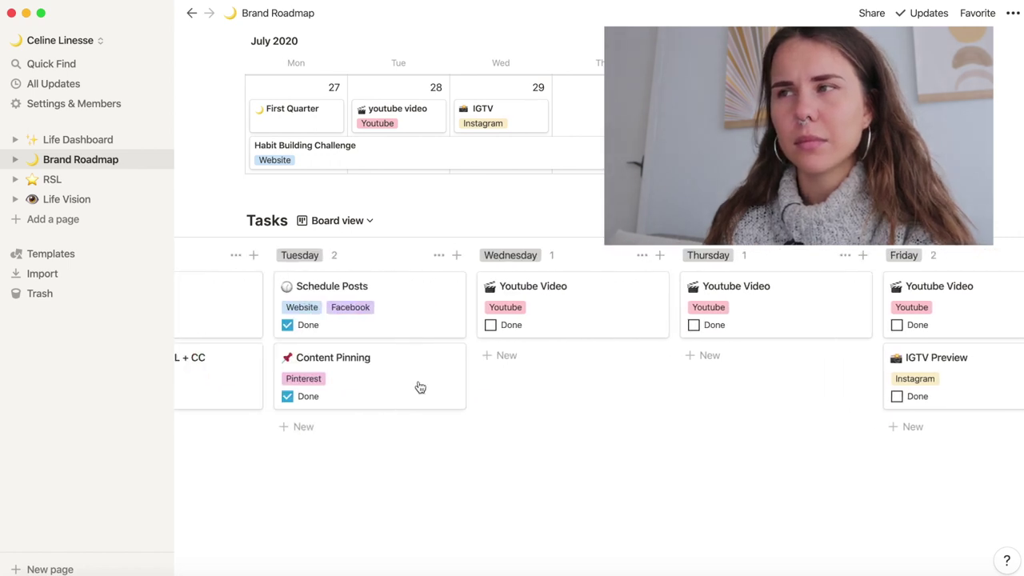
scroll(436, 256, up, 8)
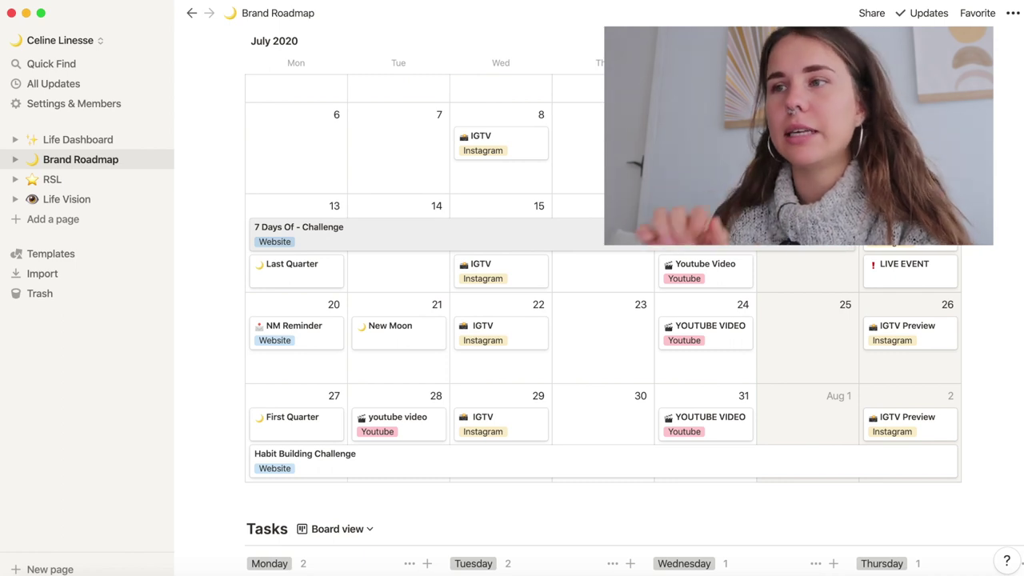
scroll(436, 240, down, 8)
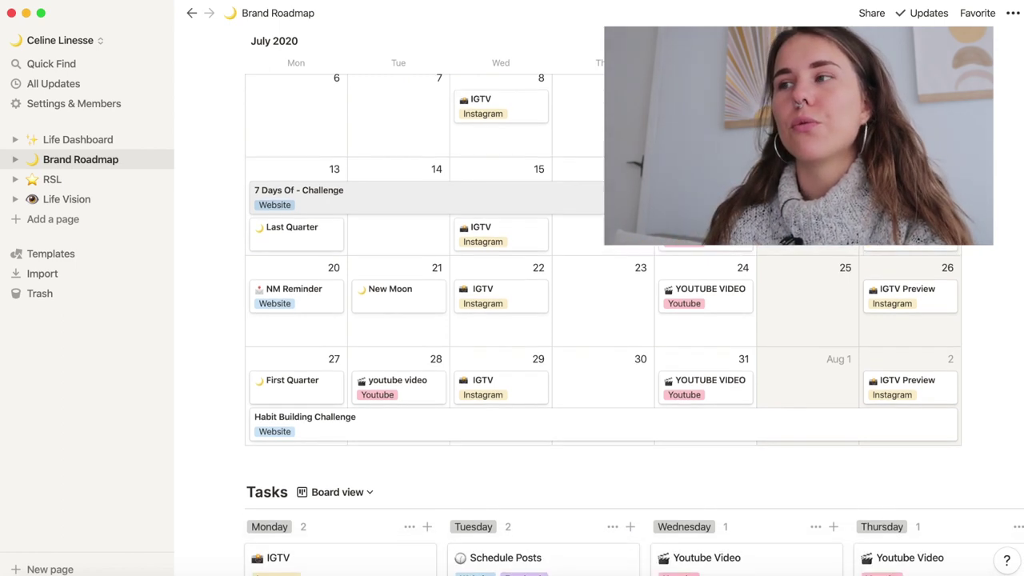
scroll(500, 100, down, 1)
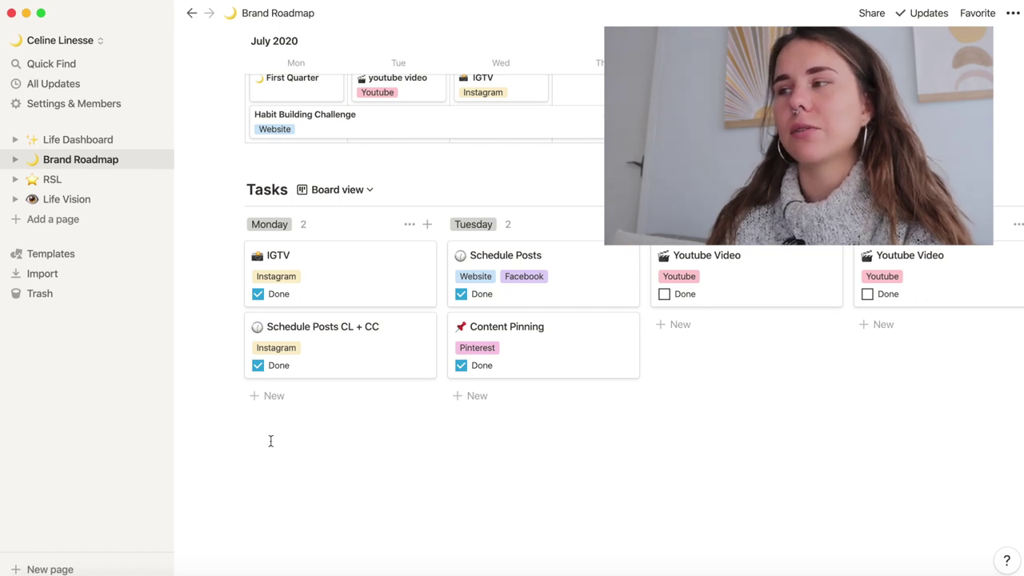
scroll(270, 441, right, 15)
scroll(271, 440, left, 15)
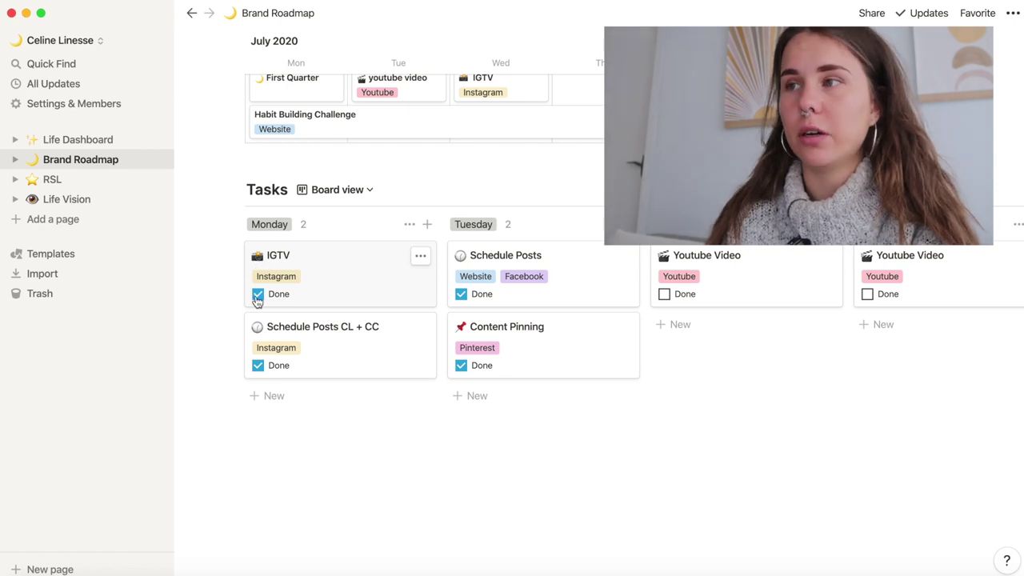
Compare the calendar with the Tasks board and examine its columns from Monday through the monthly tasks
scroll(299, 288, up, 5)
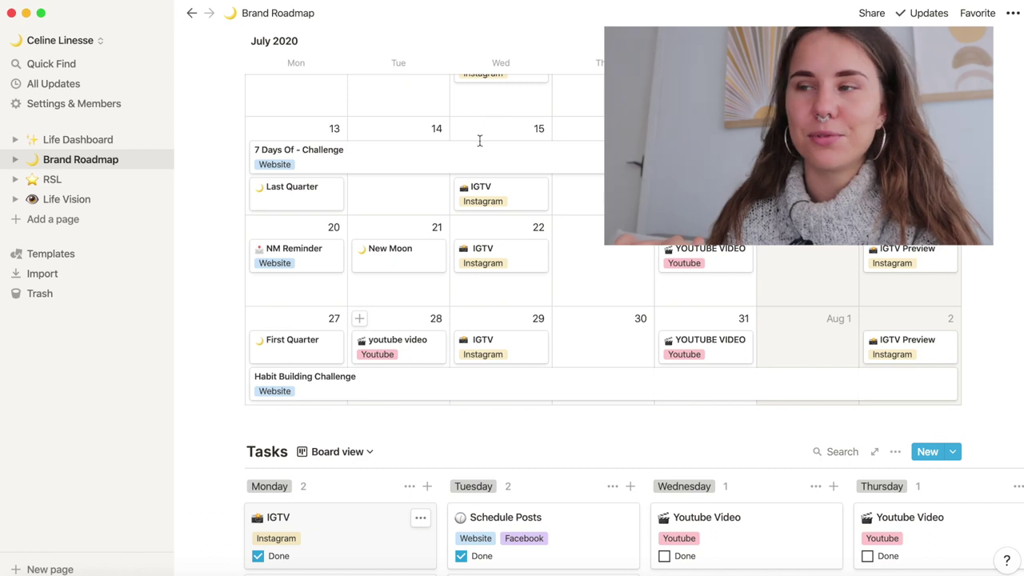
scroll(390, 260, down, 8)
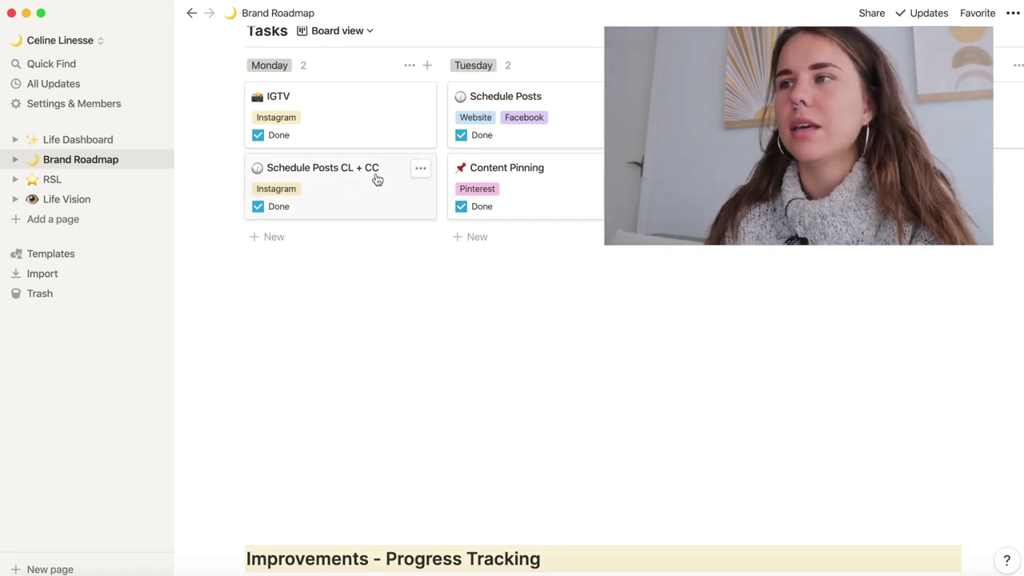
scroll(533, 266, up, 1)
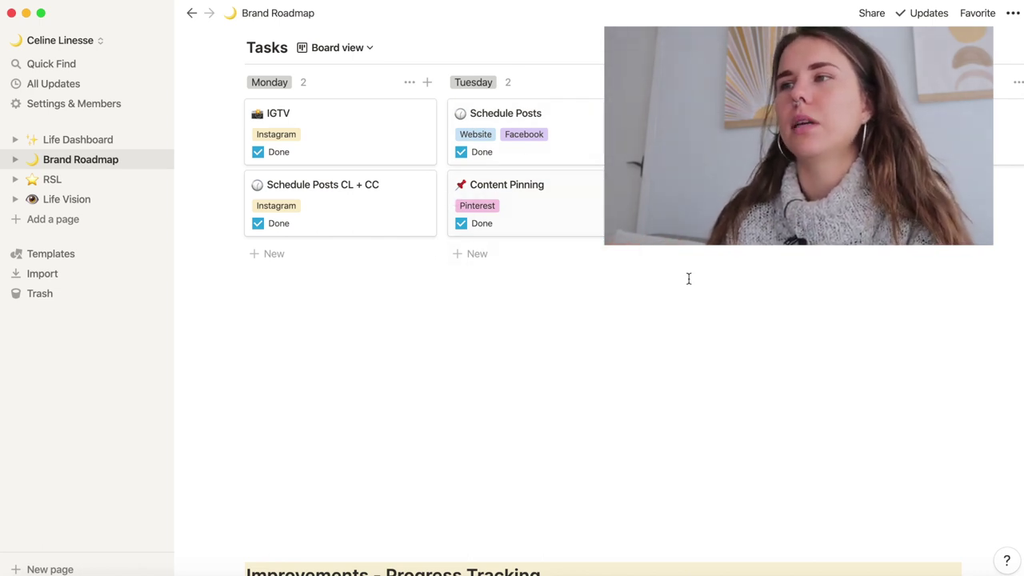
scroll(688, 278, right, 5)
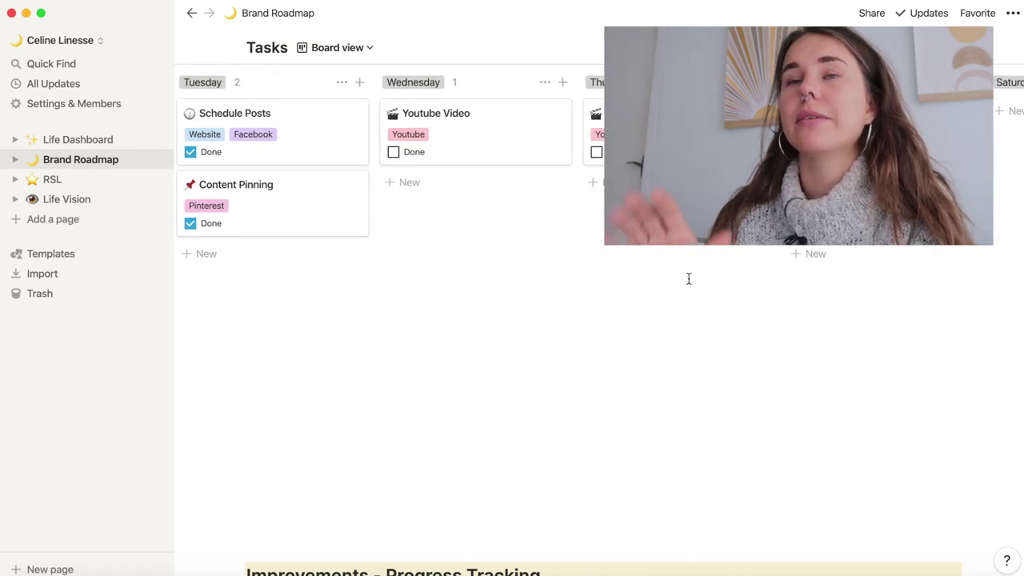
scroll(688, 278, right, 3)
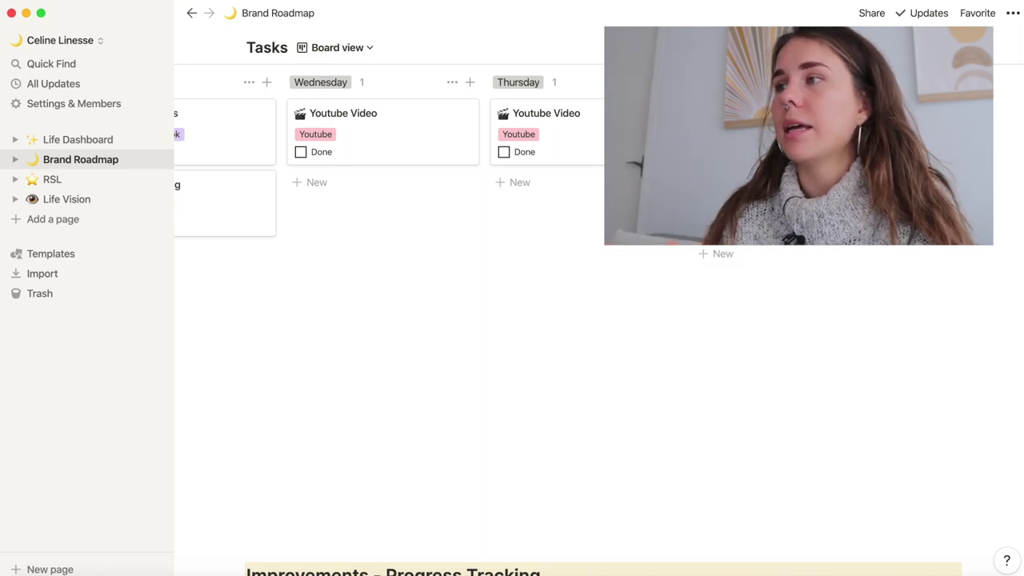
scroll(511, 240, right, 10)
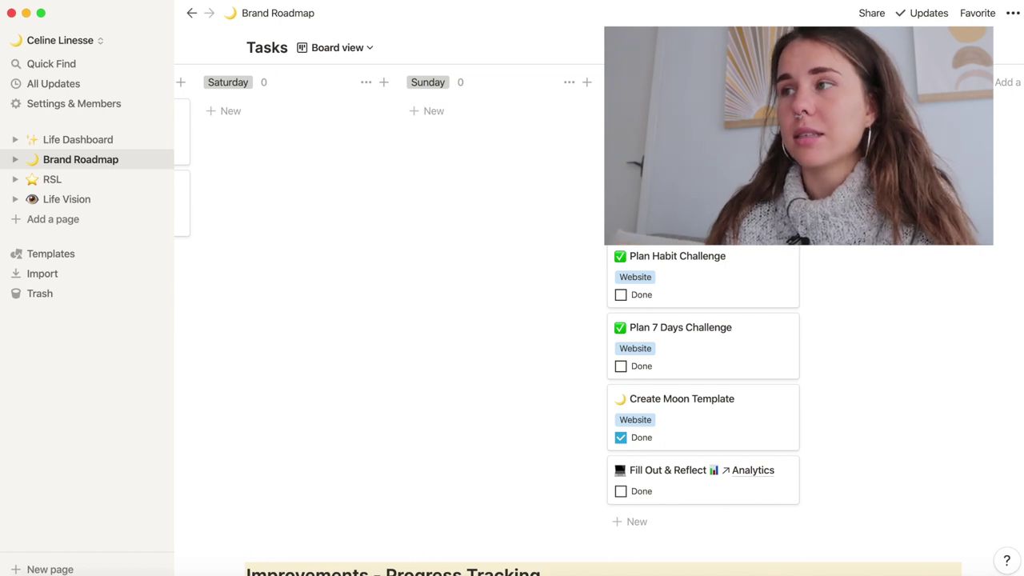
scroll(512, 320, down, 1)
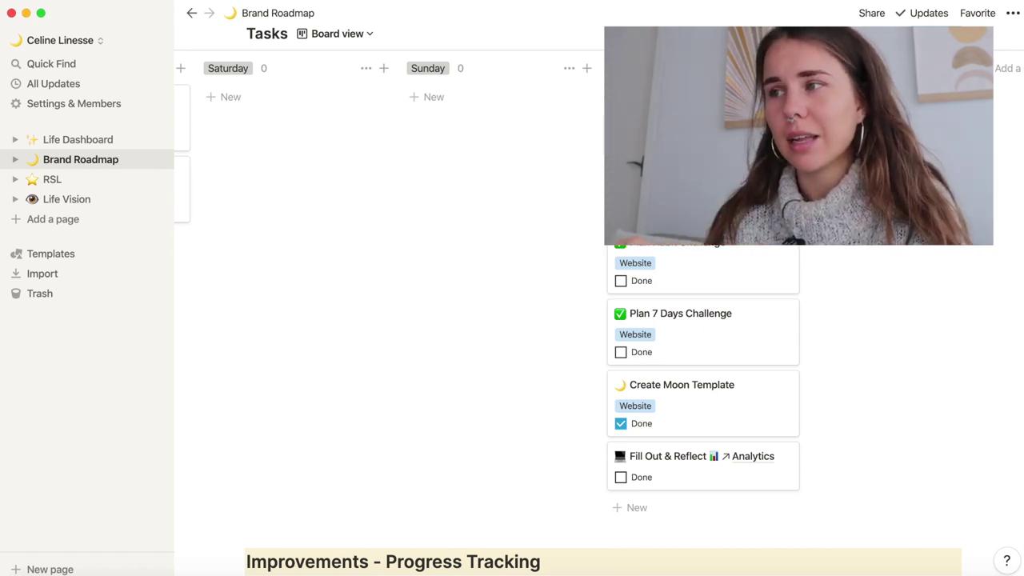
scroll(511, 320, down, 3)
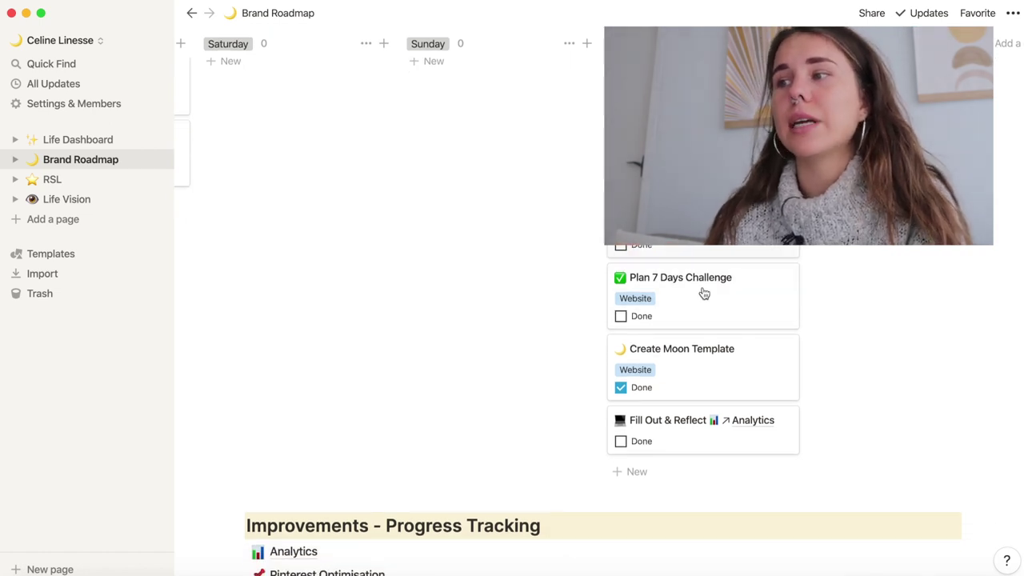
scroll(702, 292, down, 1)
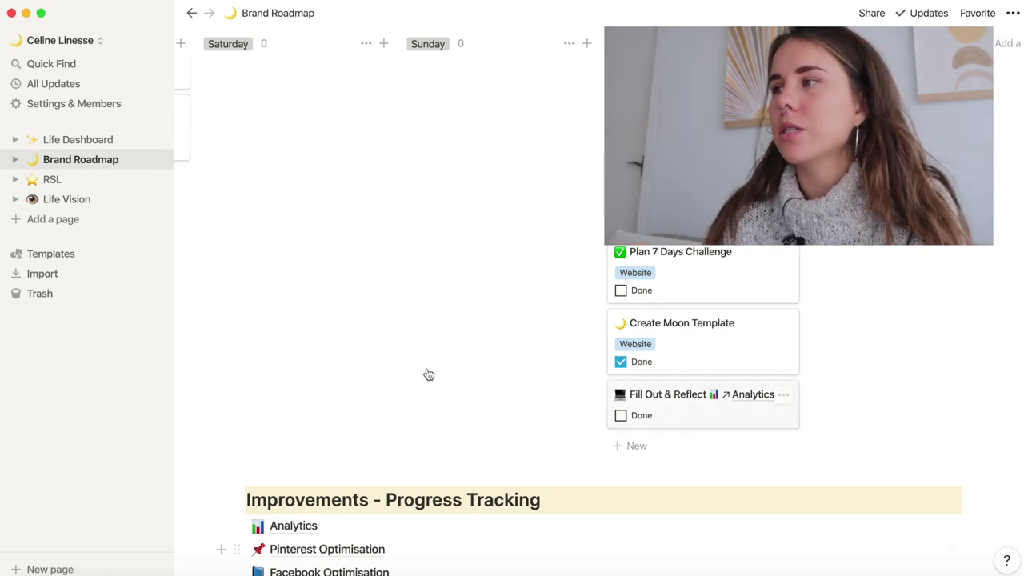
Add a filter to the Tasks board so that it shows only tasks where Done is unchecked
scroll(480, 347, up, 5)
scroll(581, 347, down, 2)
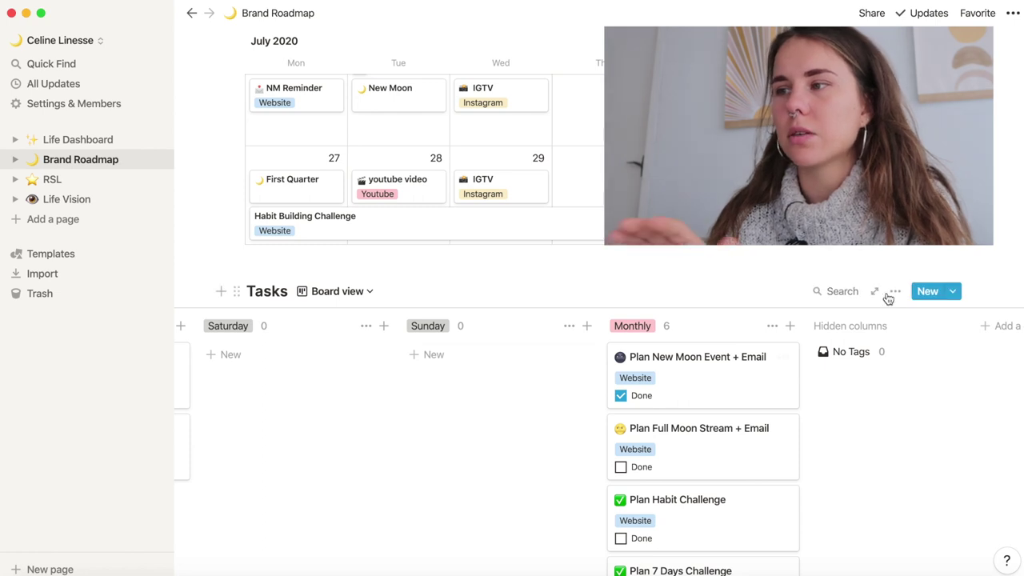
click(893, 291)
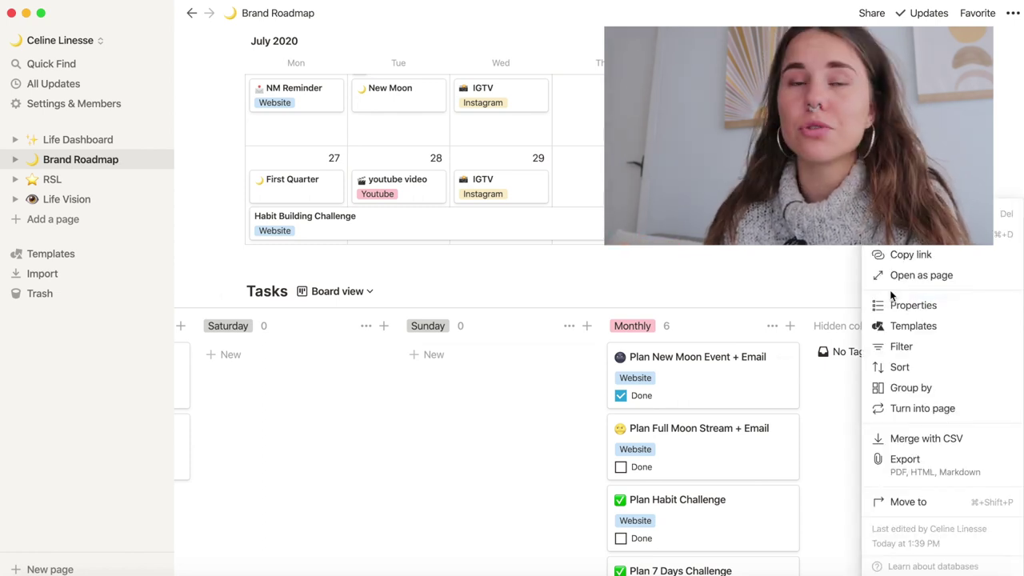
click(897, 351)
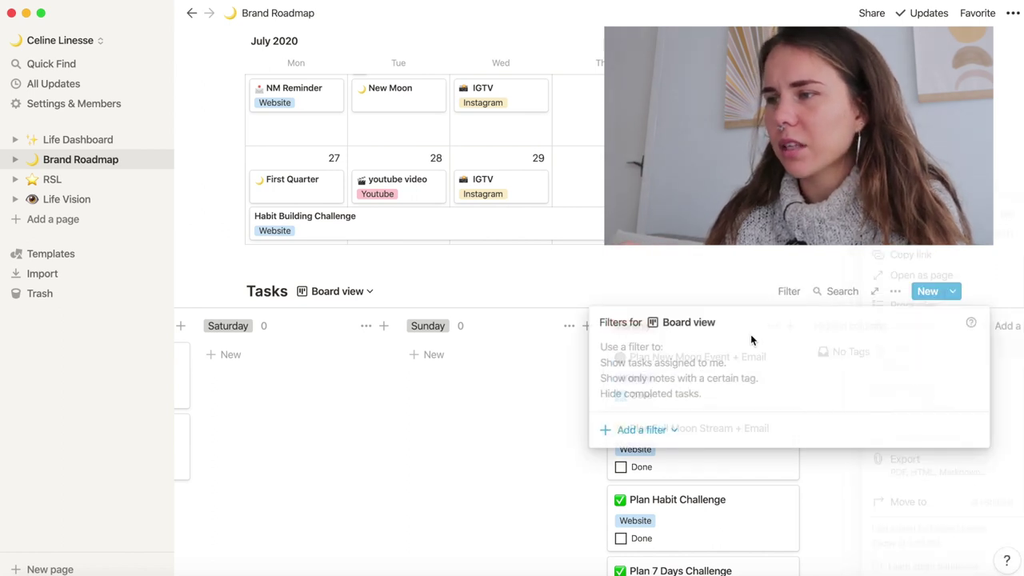
click(642, 430)
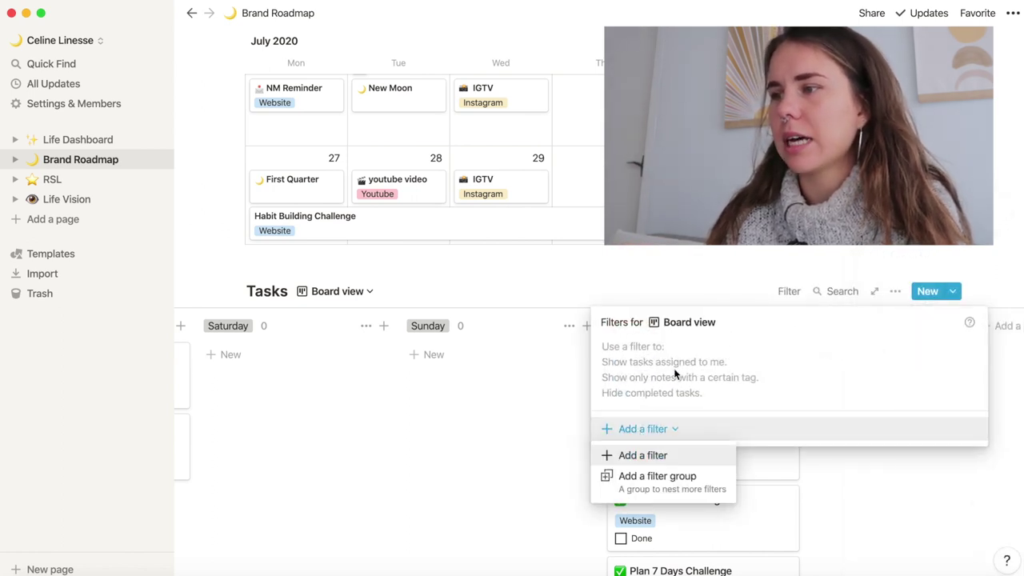
click(645, 455)
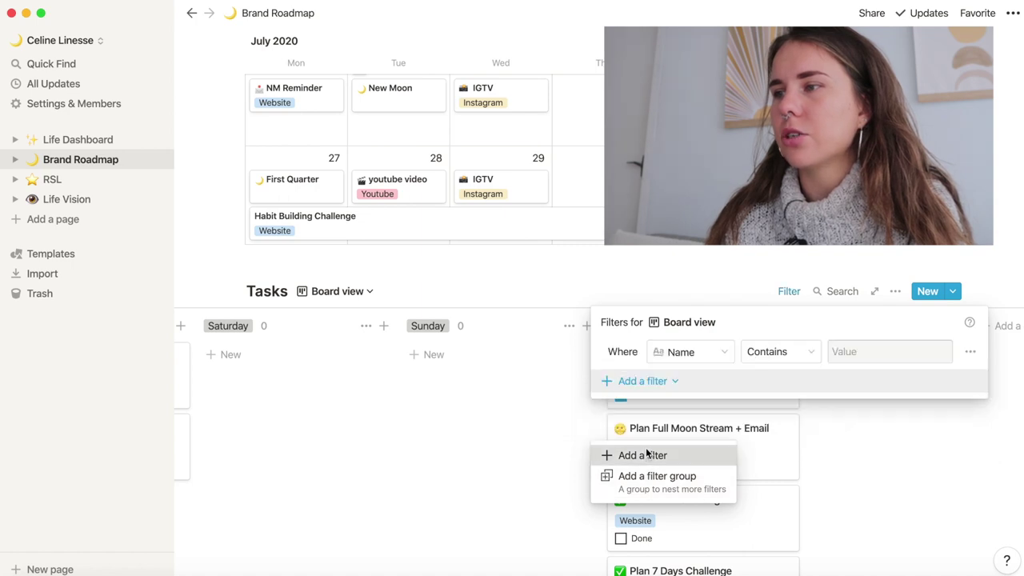
click(712, 353)
click(717, 358)
click(690, 352)
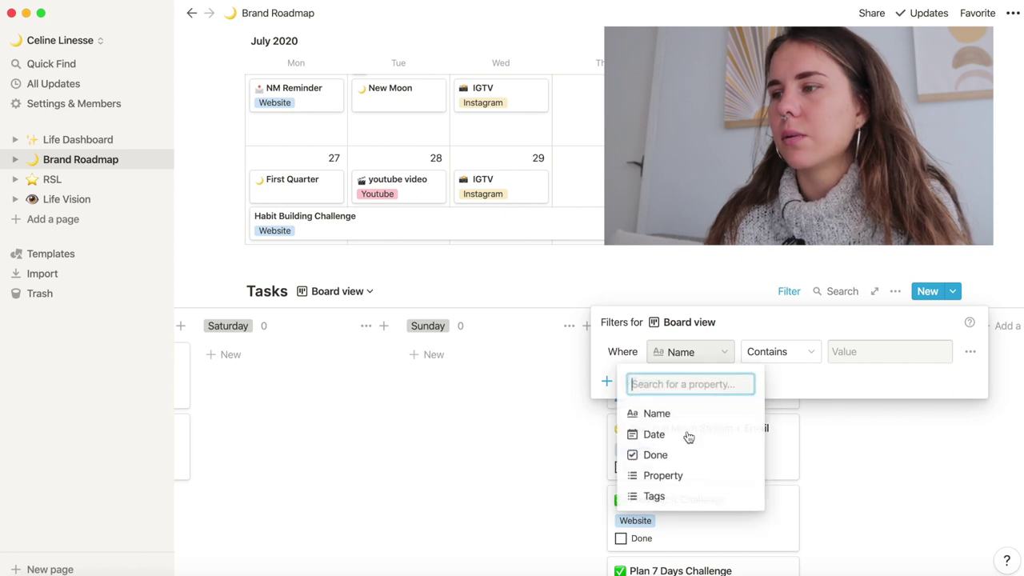
click(669, 454)
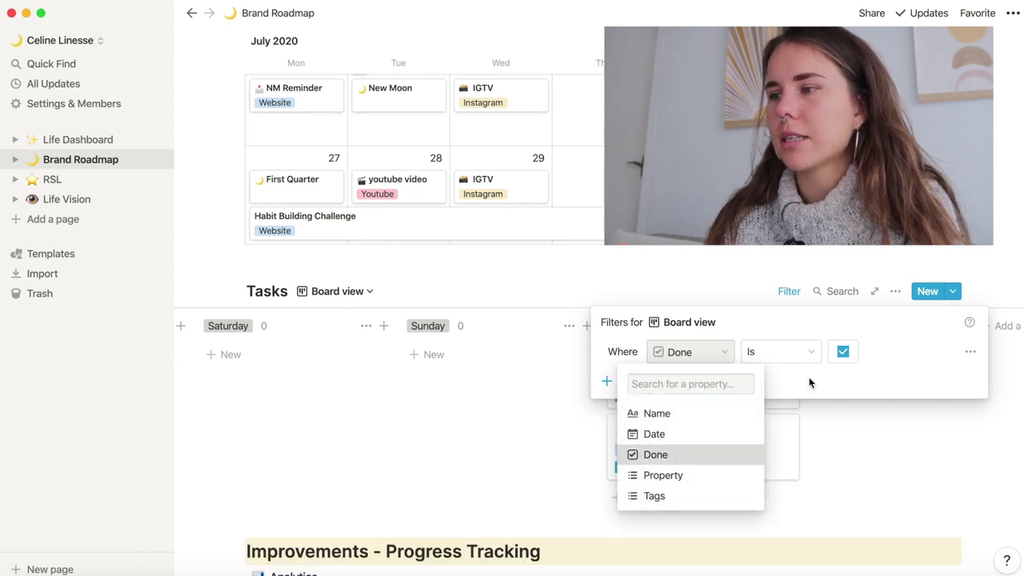
click(844, 353)
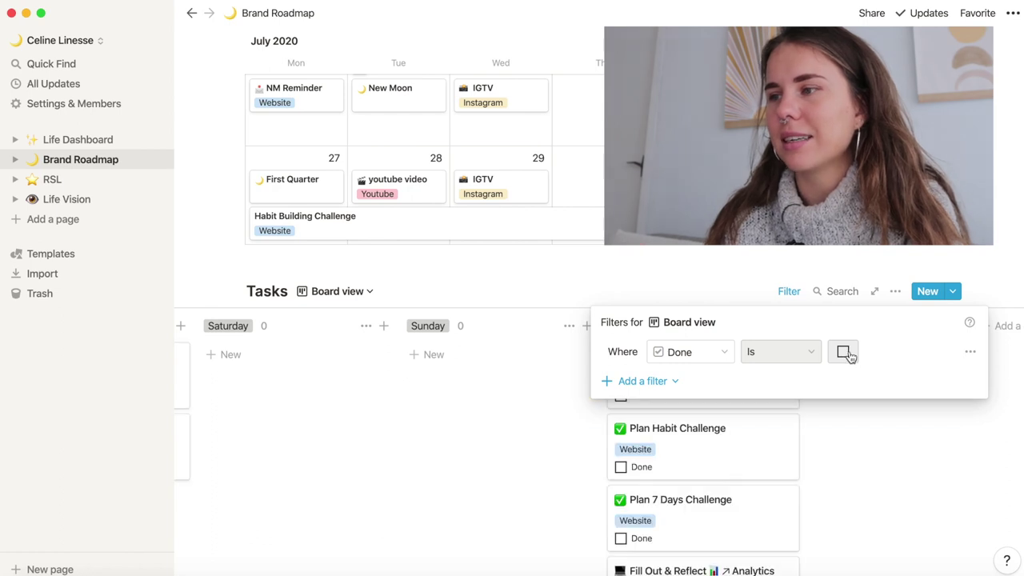
click(535, 422)
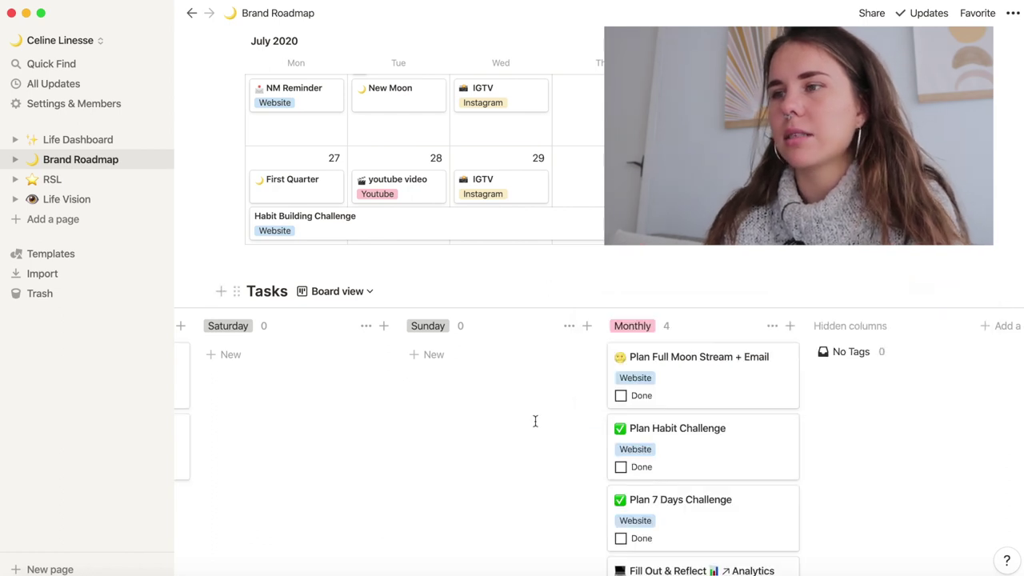
Review the filtered Tasks board from the Monday column through the monthly tasks
scroll(576, 422, left, 5)
scroll(575, 421, left, 8)
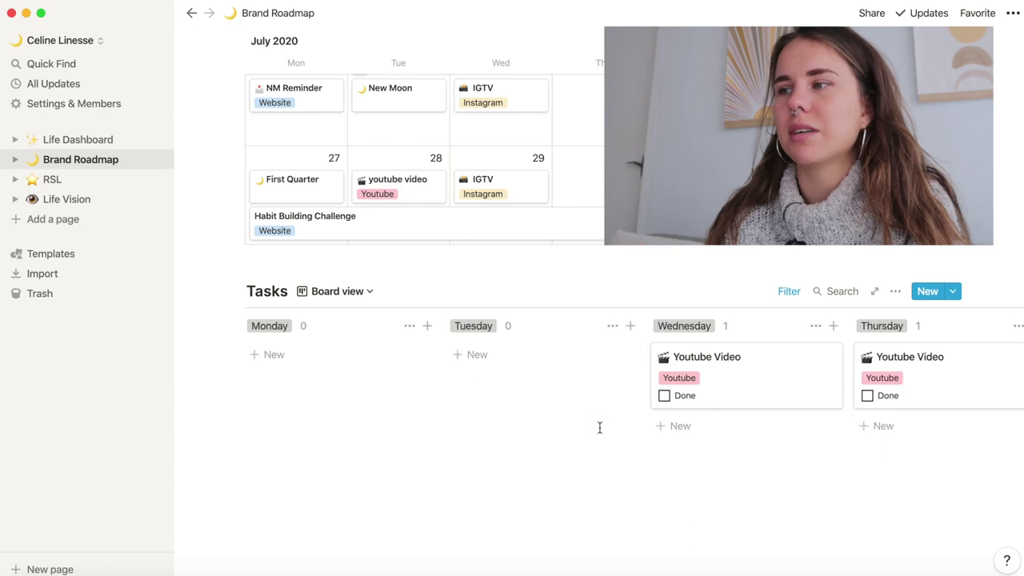
scroll(556, 386, right, 5)
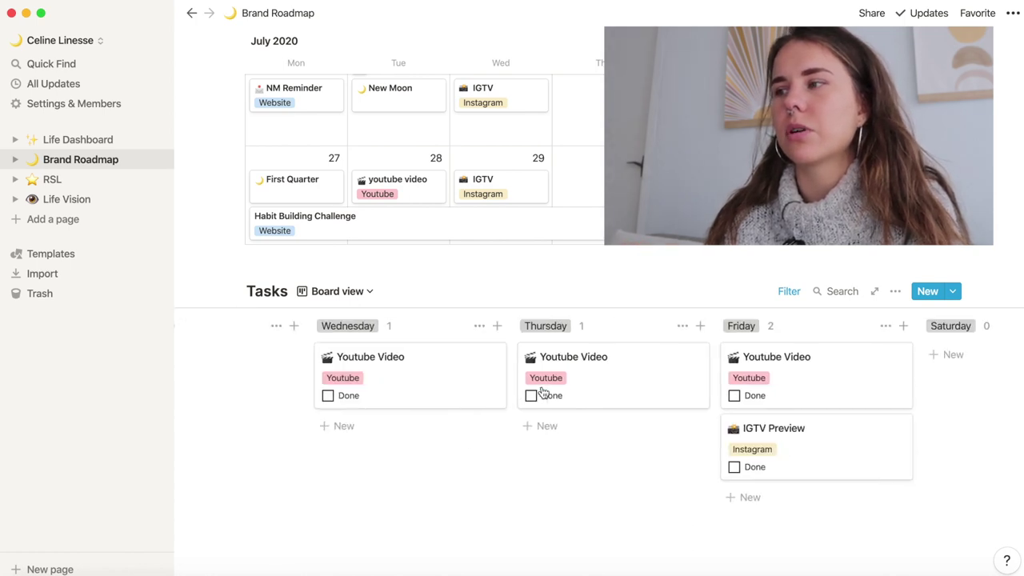
scroll(525, 403, right, 8)
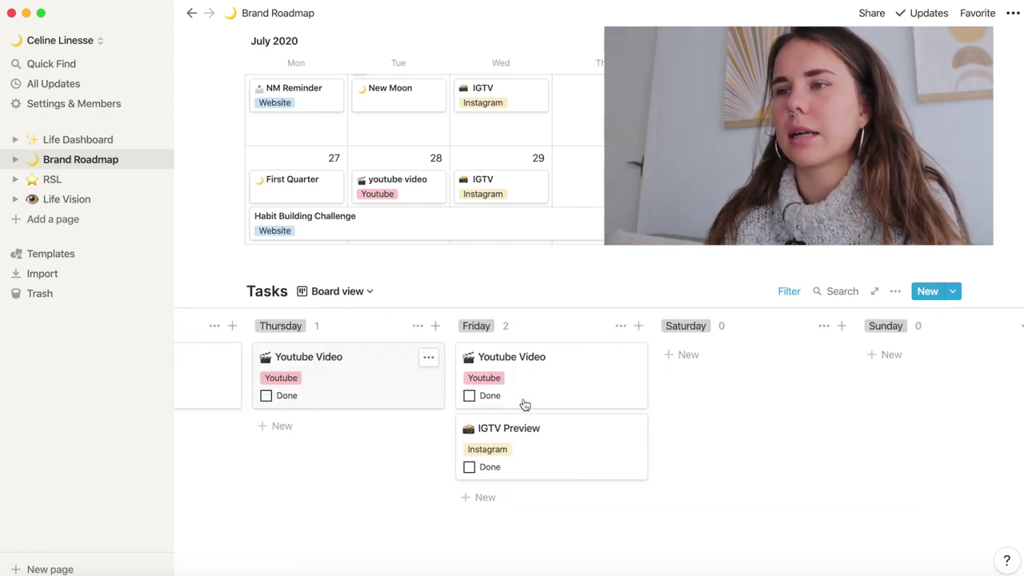
scroll(523, 398, down, 4)
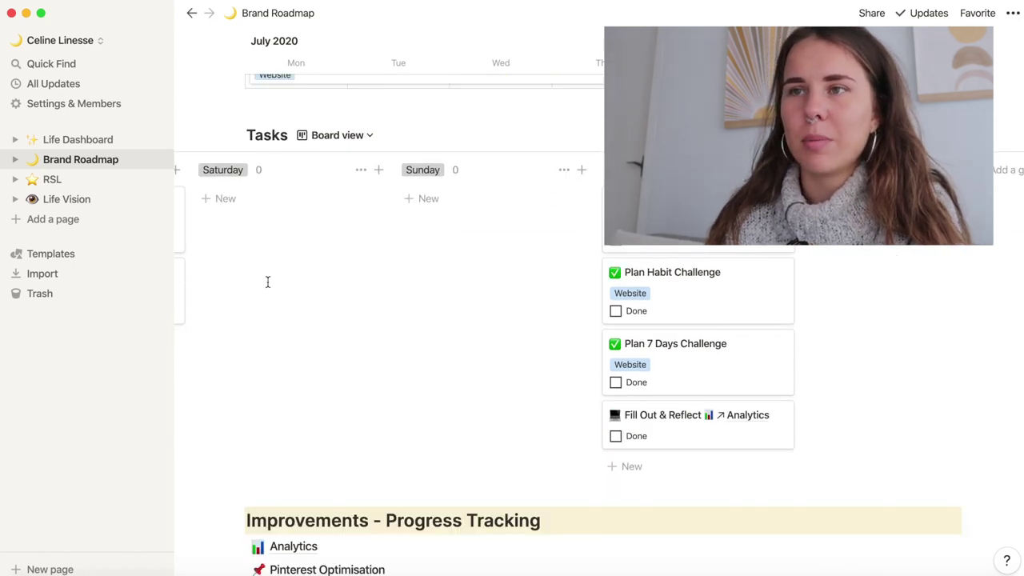
Open the Life Dashboard page and examine its Projects table and the Weekly Schedule board, including the Saturday and monthly tasks
click(75, 141)
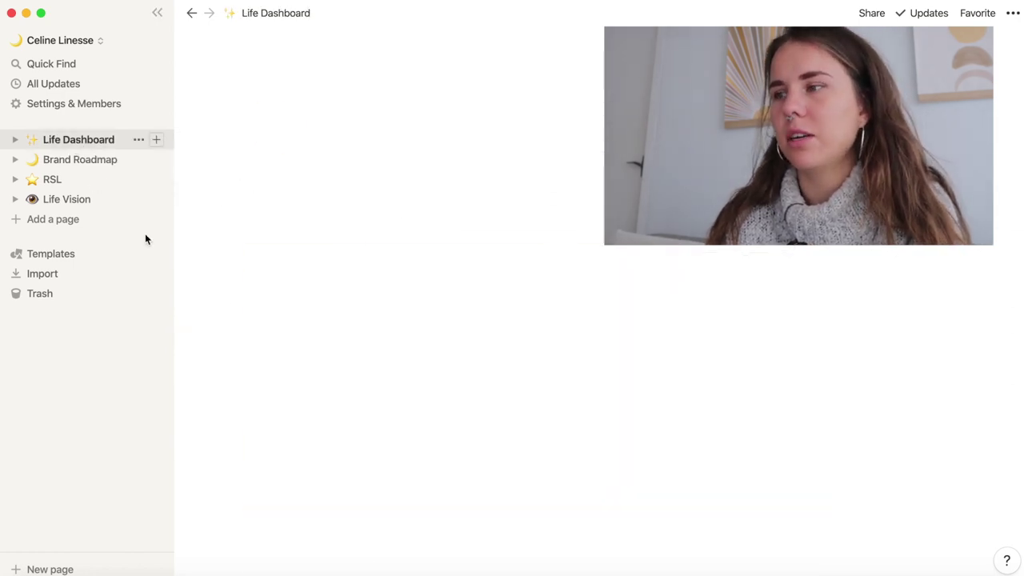
scroll(257, 315, down, 3)
scroll(259, 314, down, 10)
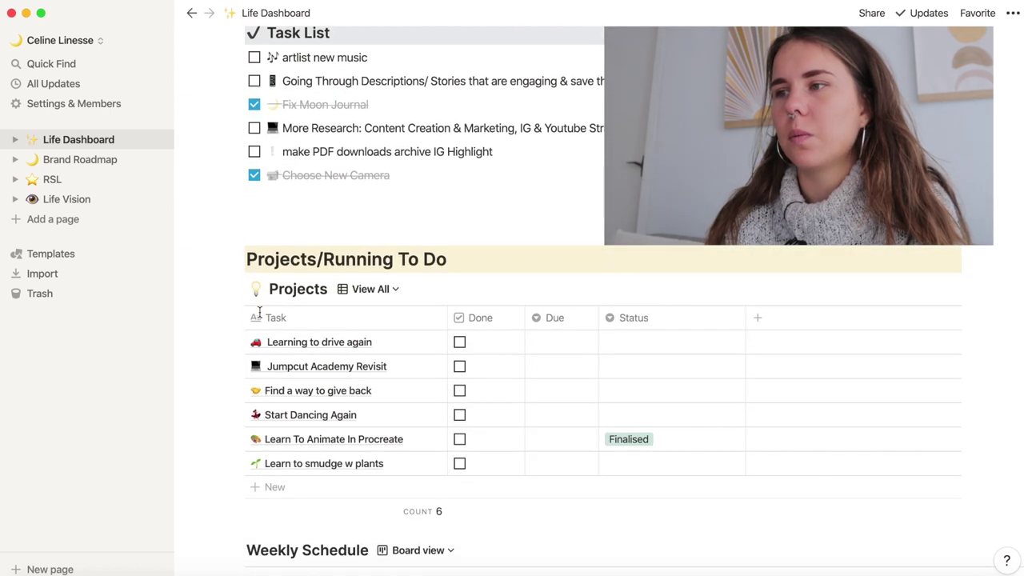
scroll(259, 312, down, 4)
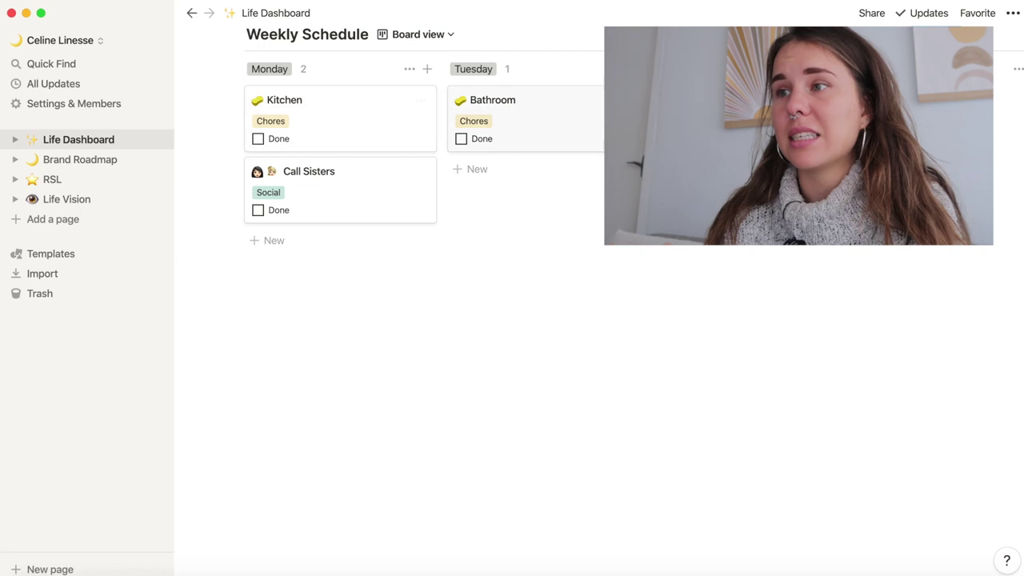
scroll(512, 320, right, 10)
scroll(512, 320, down, 2)
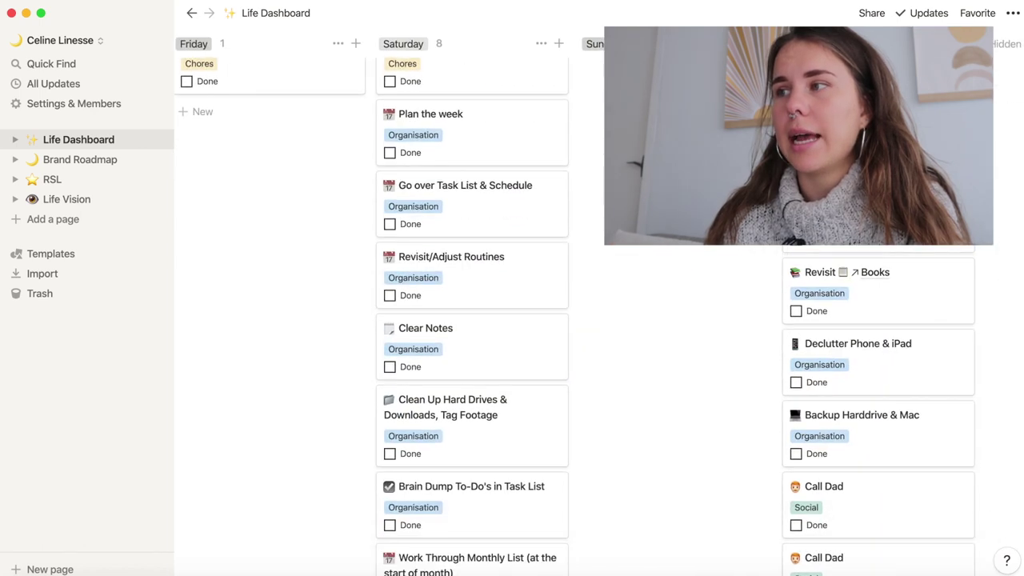
scroll(512, 320, up, 5)
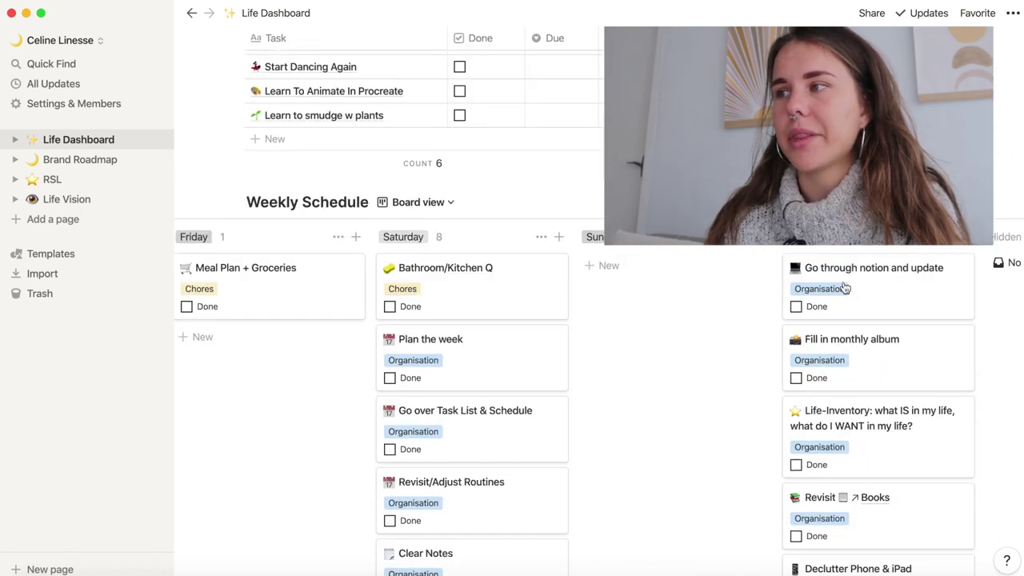
scroll(844, 288, down, 10)
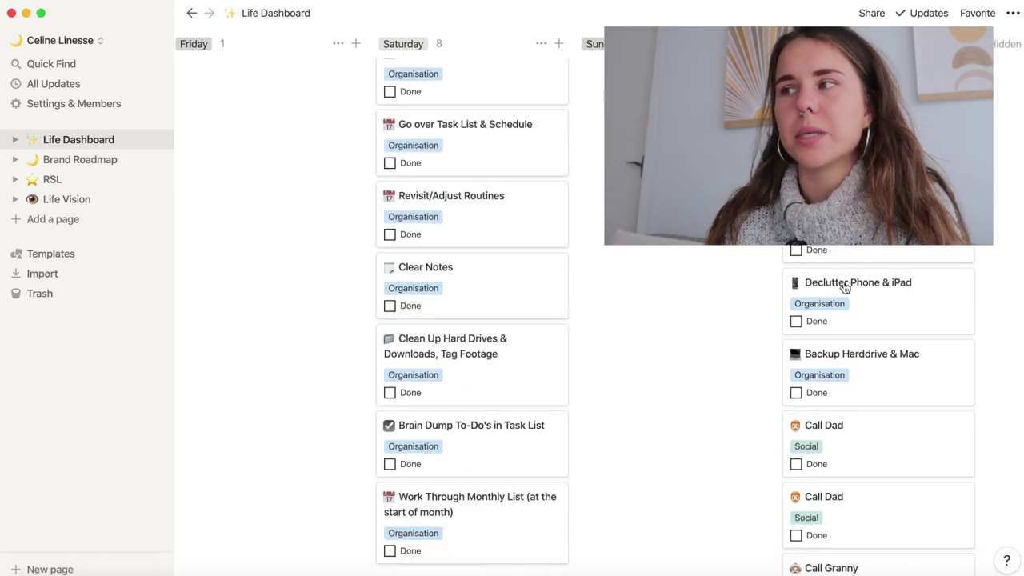
scroll(478, 297, up, 5)
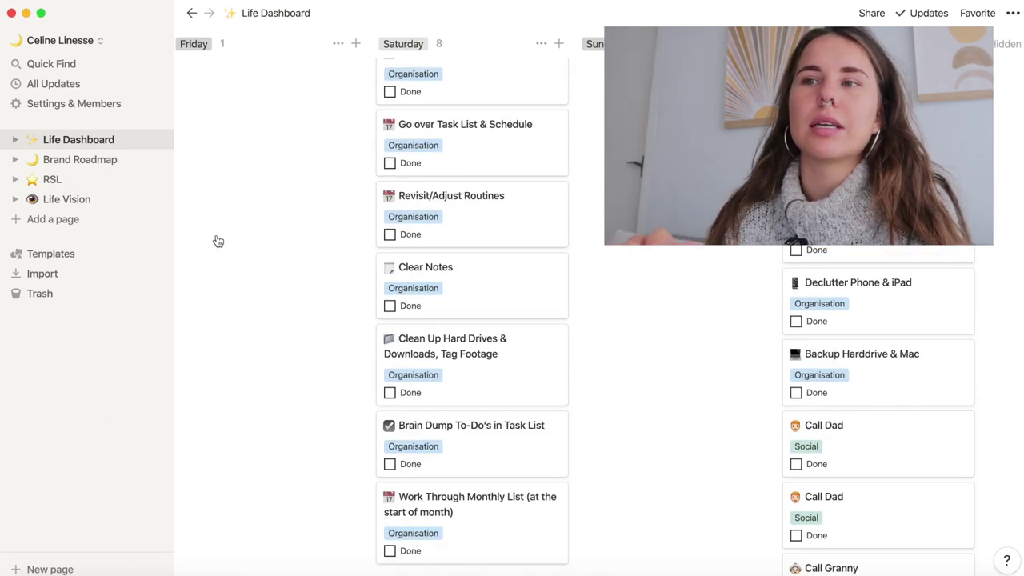
Return to the Brand Roadmap page and open the Analytics page listed under Improvements - Progress Tracking
click(80, 160)
scroll(523, 276, down, 20)
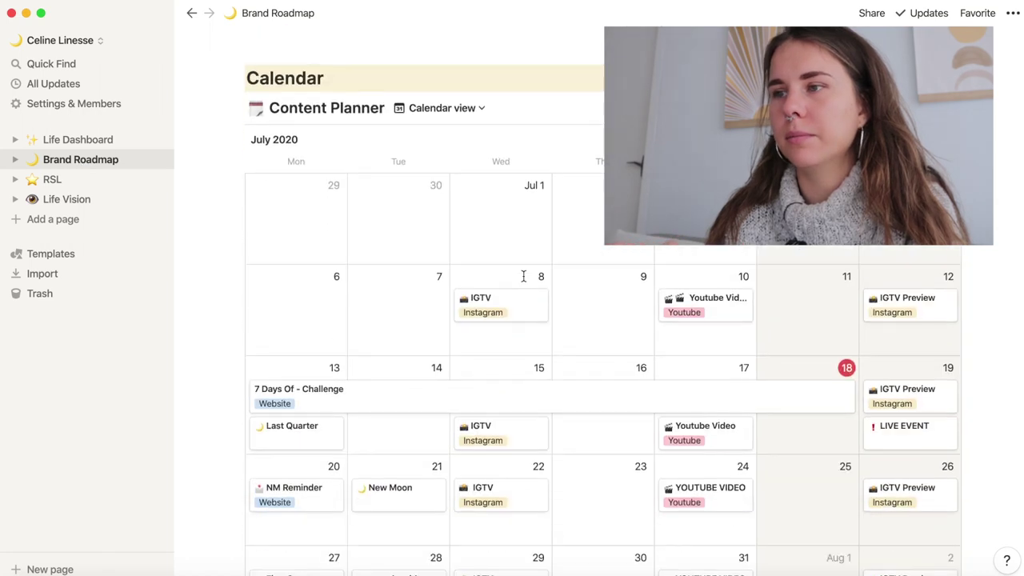
scroll(523, 276, up, 2)
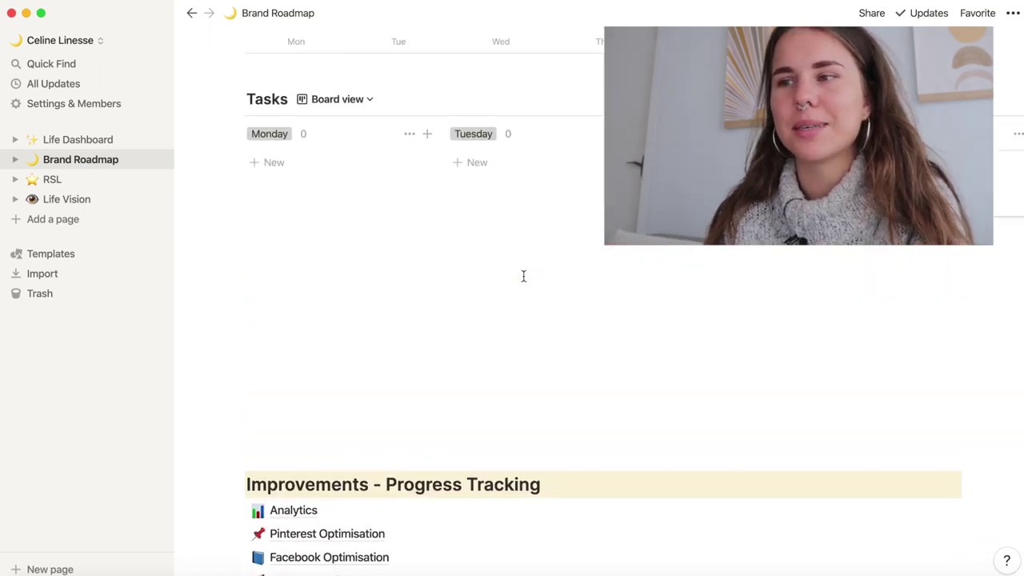
scroll(523, 276, down, 4)
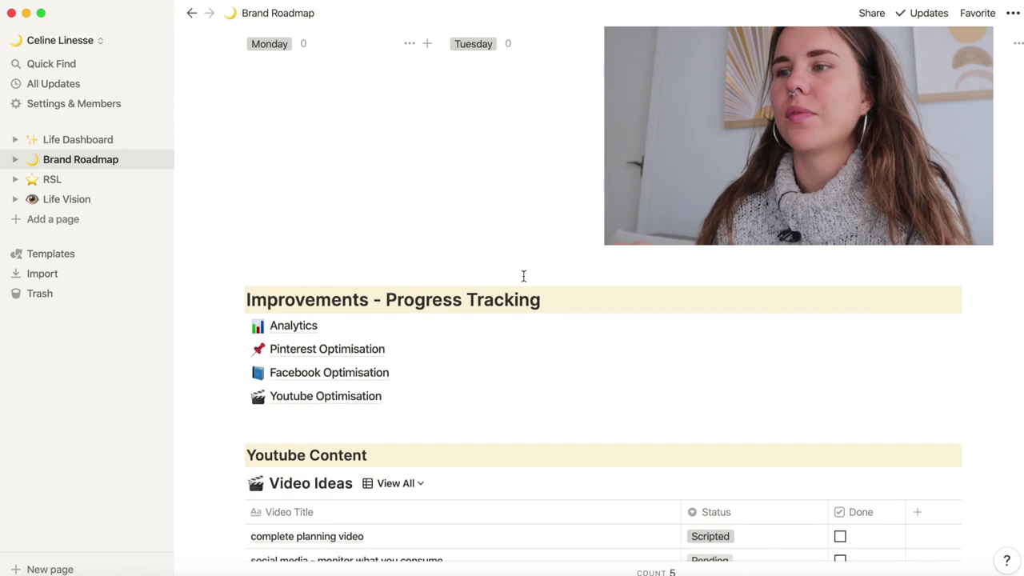
click(304, 324)
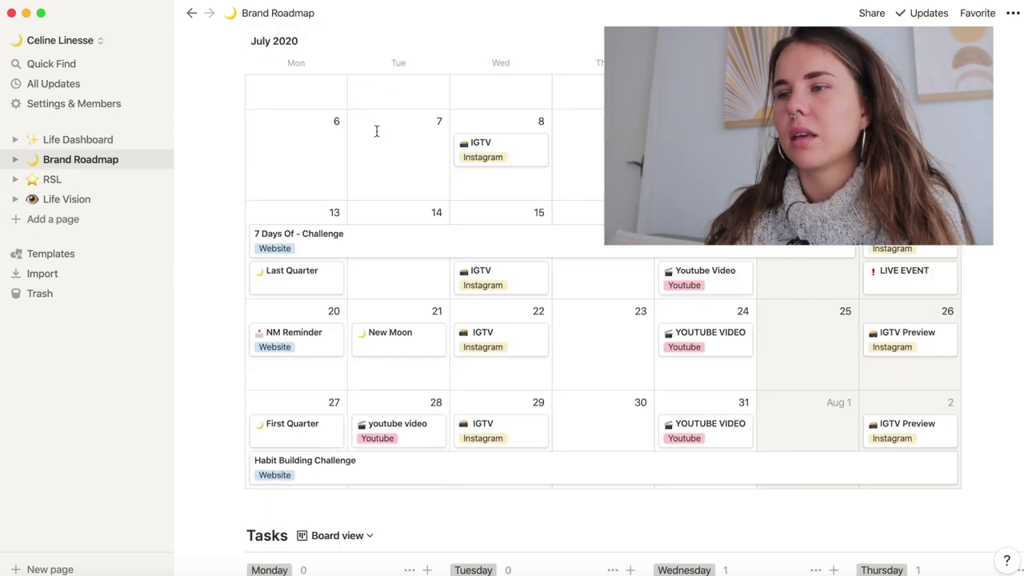
Open the Pinterest Optimisation page under Improvements - Progress Tracking, read its notes and return to Brand Roadmap
scroll(376, 132, down, 10)
scroll(377, 132, down, 5)
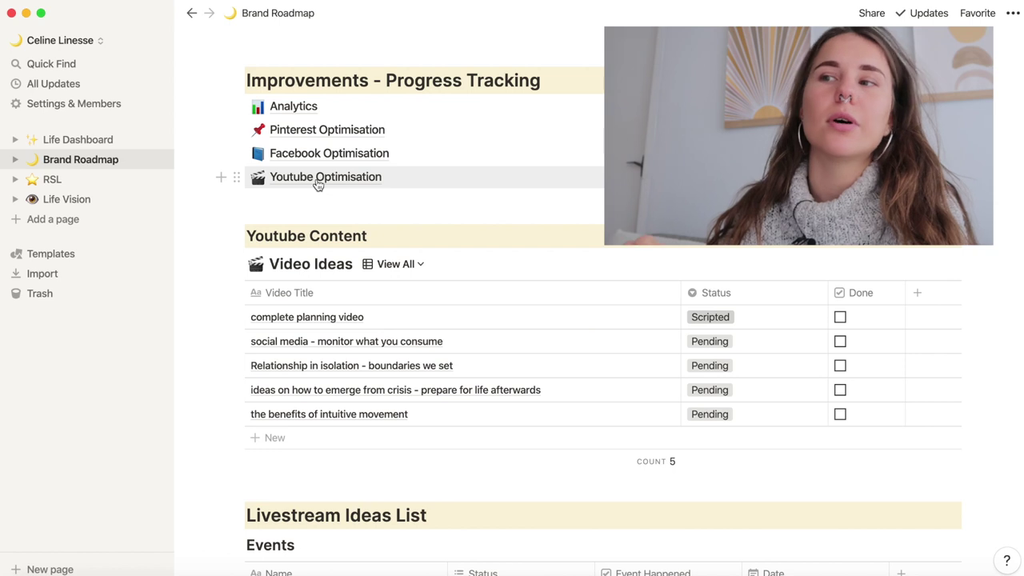
click(339, 130)
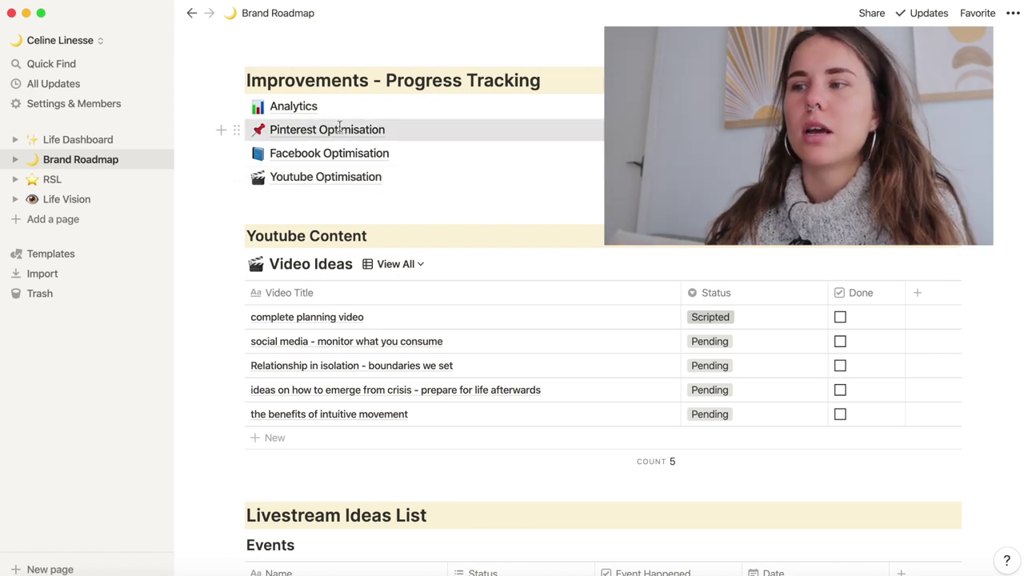
scroll(389, 291, down, 3)
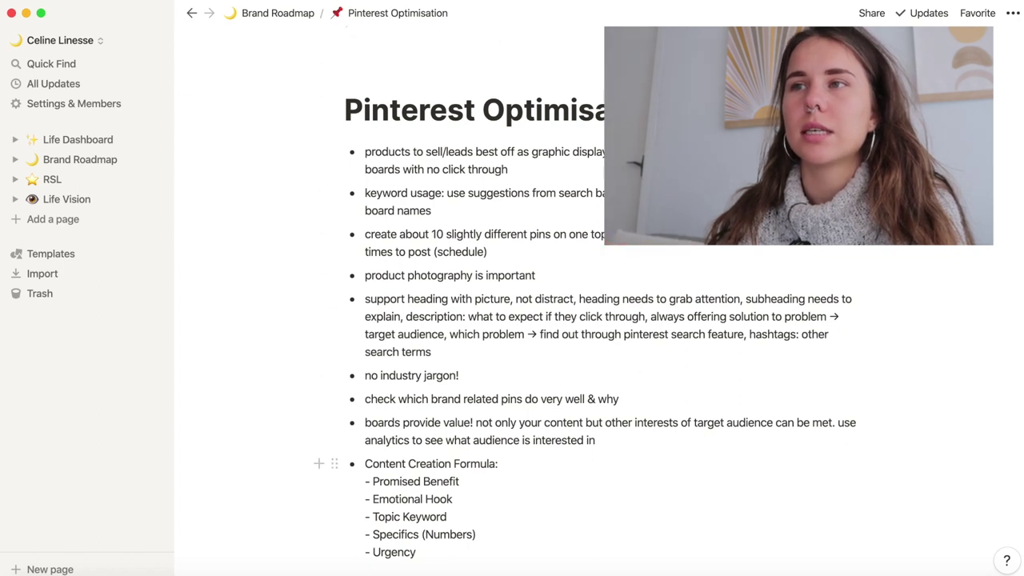
click(194, 16)
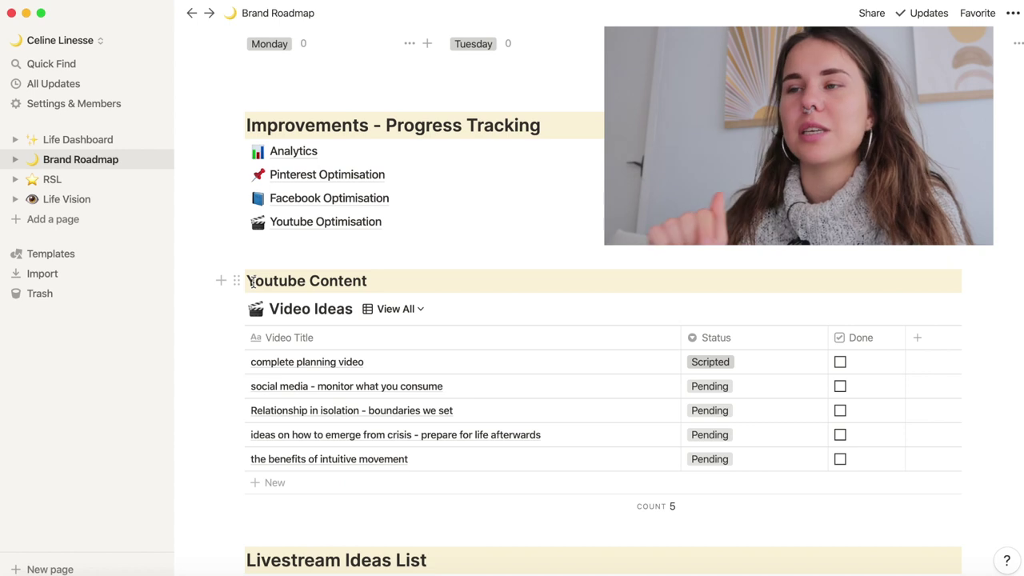
Set the status of "complete planning video" in the Video Ideas table to Published and mark it as Done
scroll(251, 282, down, 2)
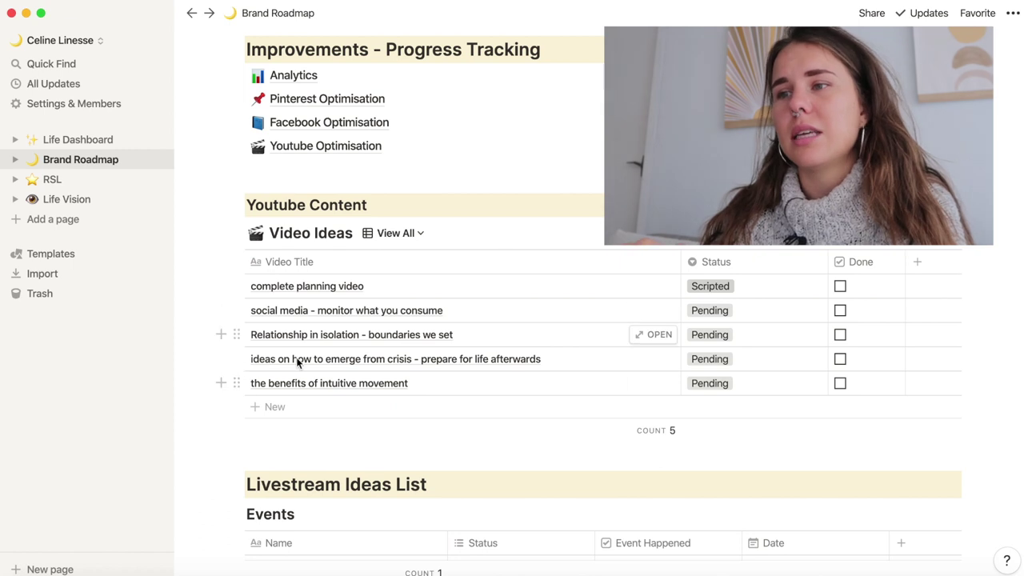
click(712, 286)
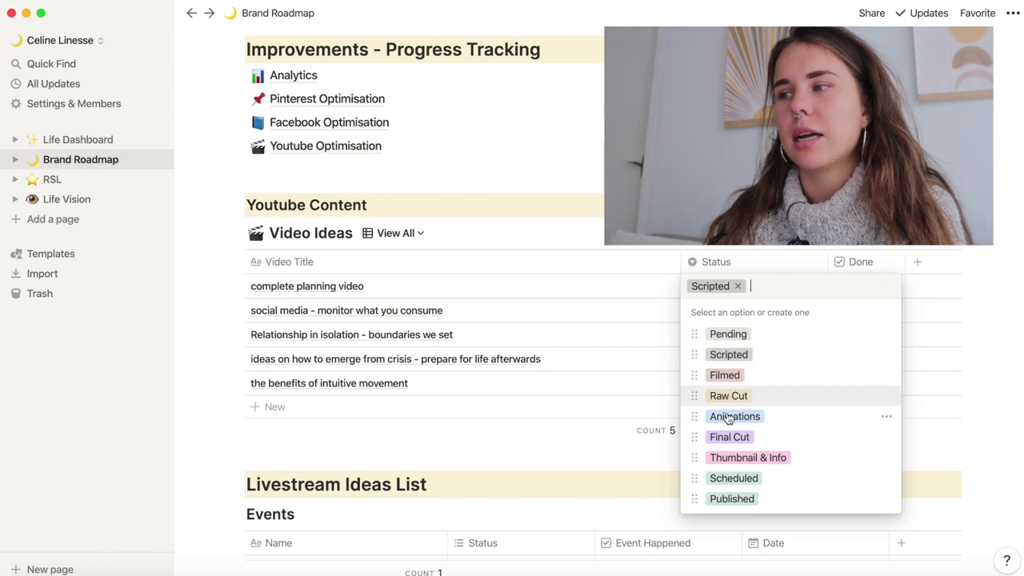
click(730, 501)
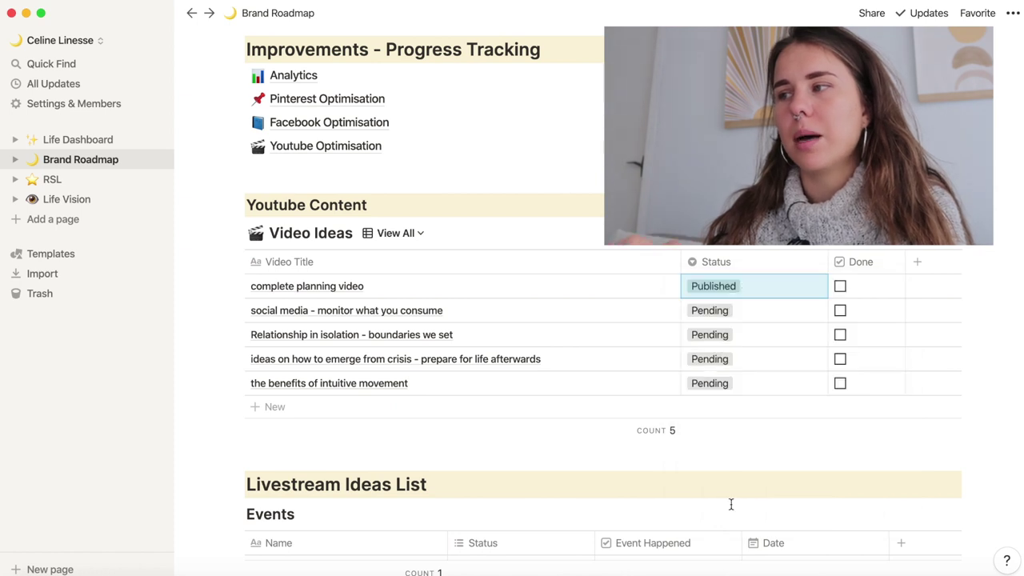
click(839, 286)
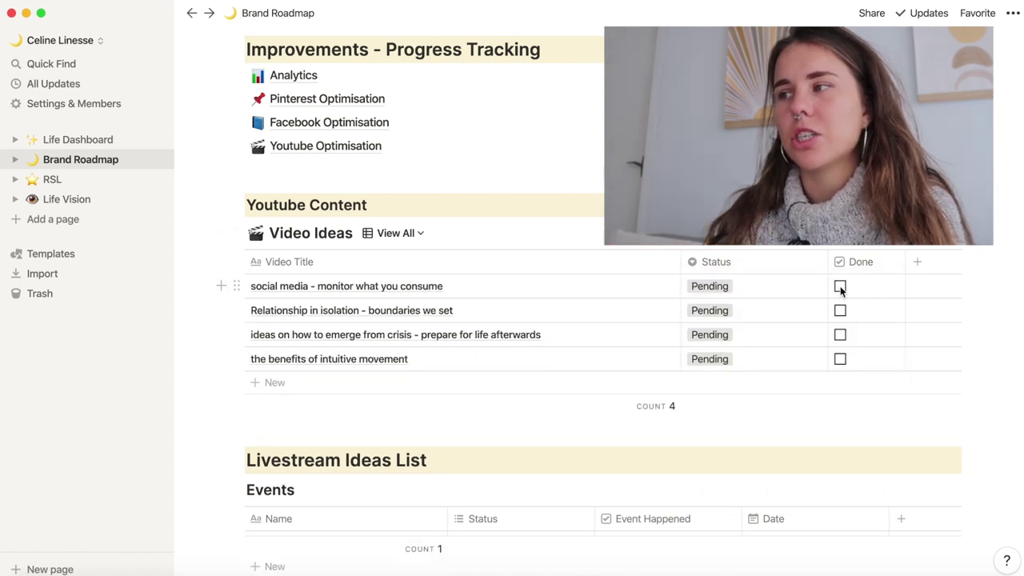
Switch the Video Ideas table to View Completed to see the published videos, and return it to View All
click(396, 232)
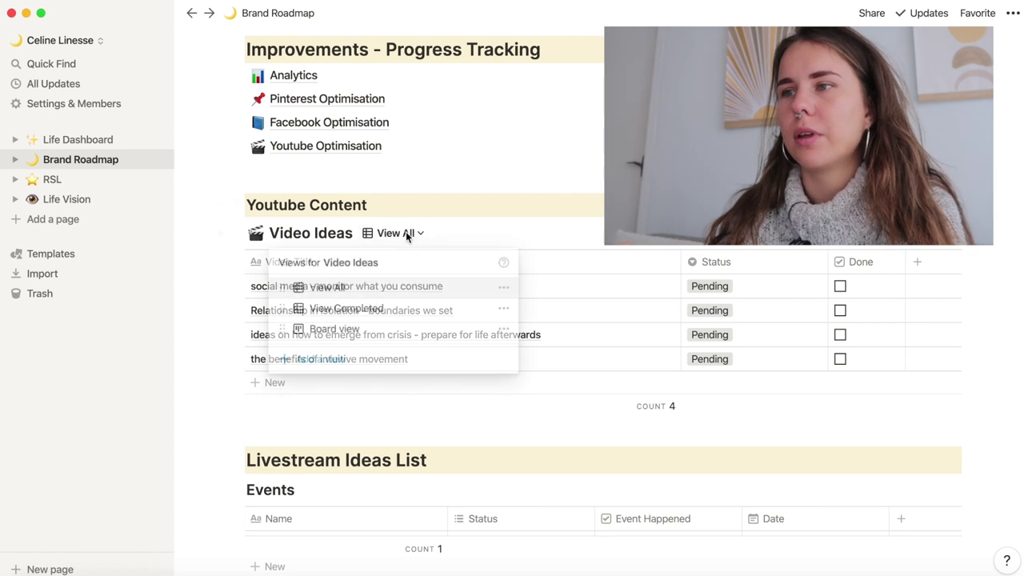
click(387, 306)
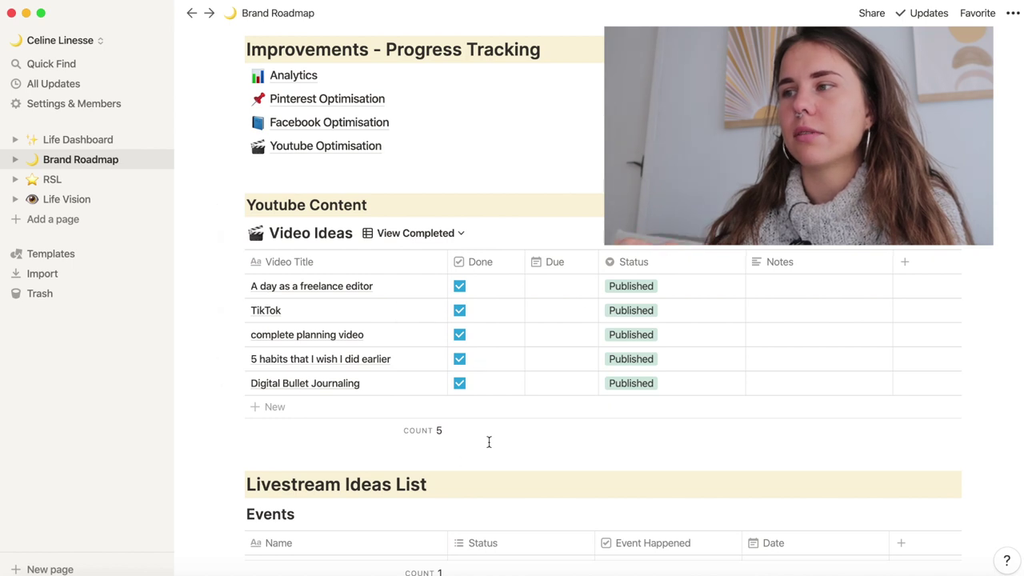
click(436, 233)
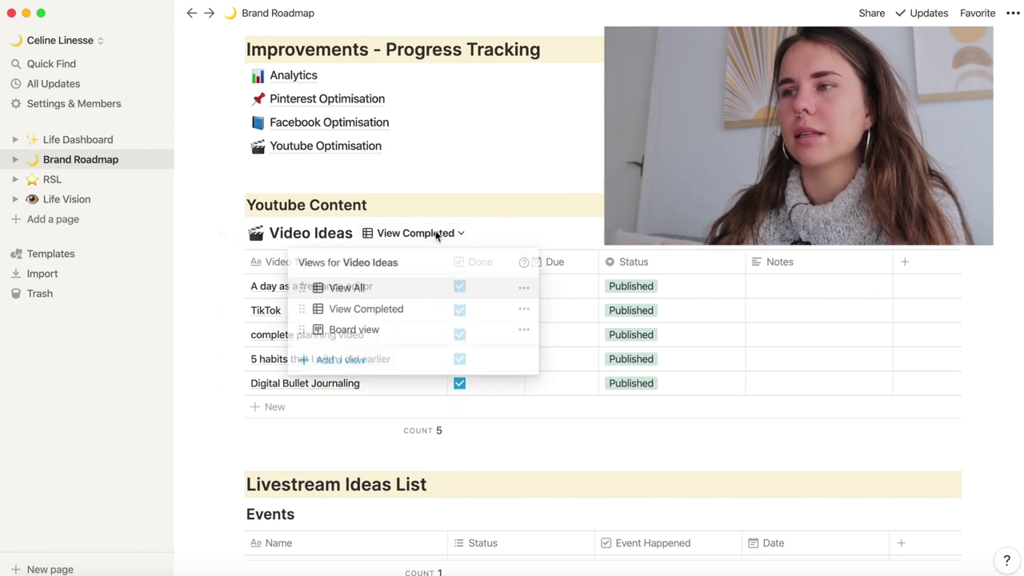
click(382, 294)
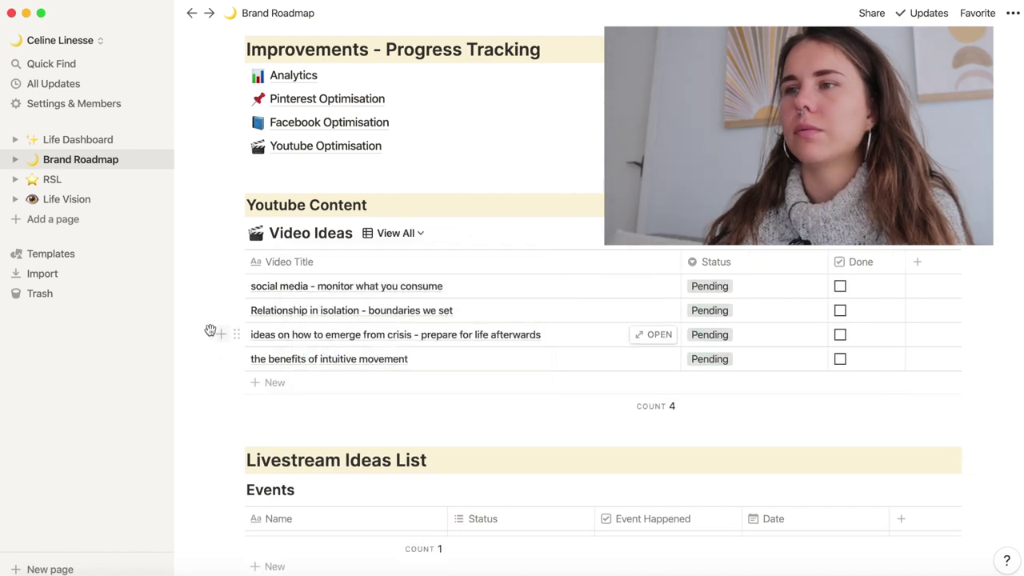
Open the July Livestream event in the Livestream Ideas List, read its notes from Theme to PDF Download, and close it
scroll(191, 324, down, 2)
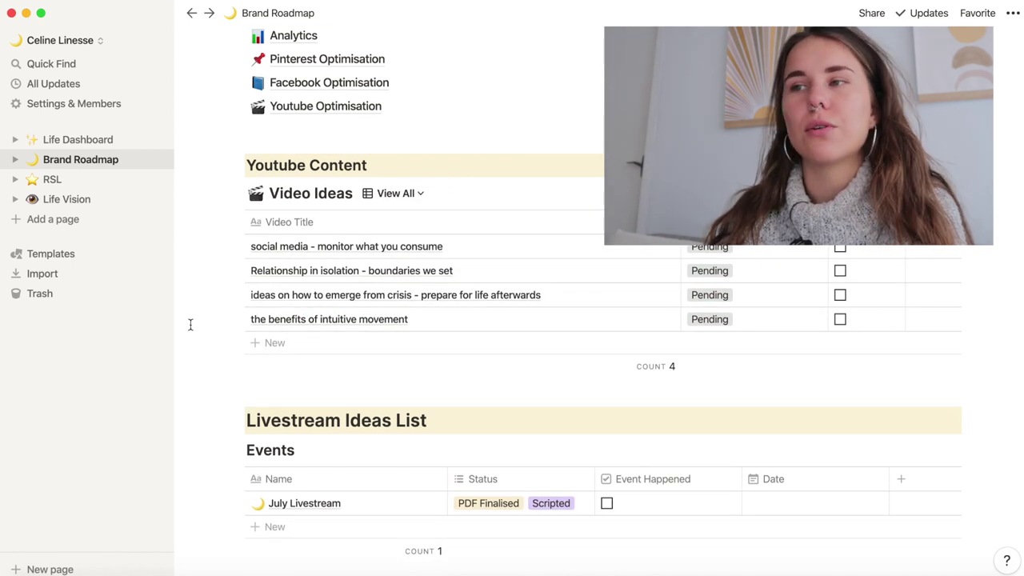
scroll(191, 324, down, 3)
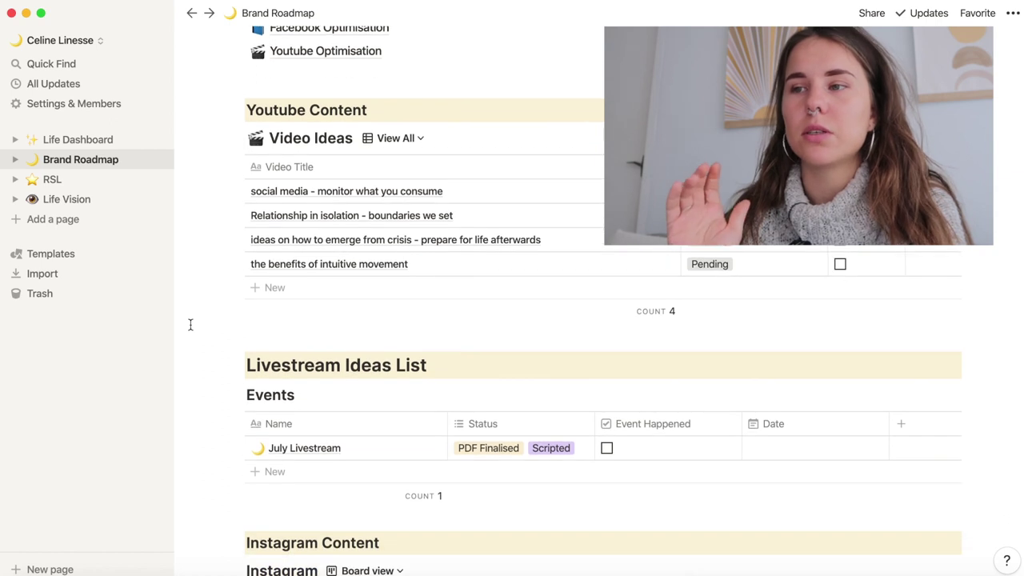
scroll(190, 324, down, 5)
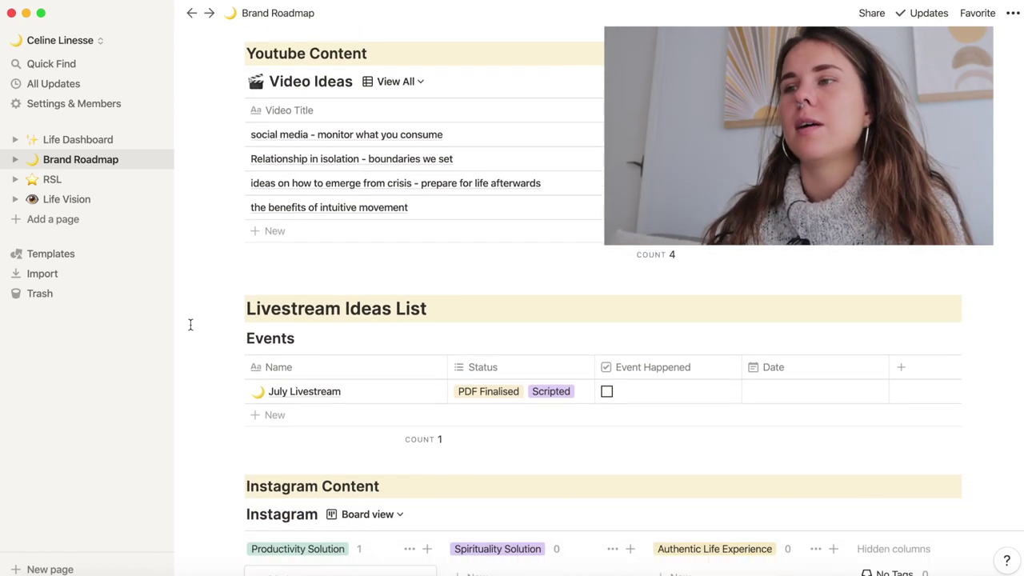
scroll(389, 269, down, 4)
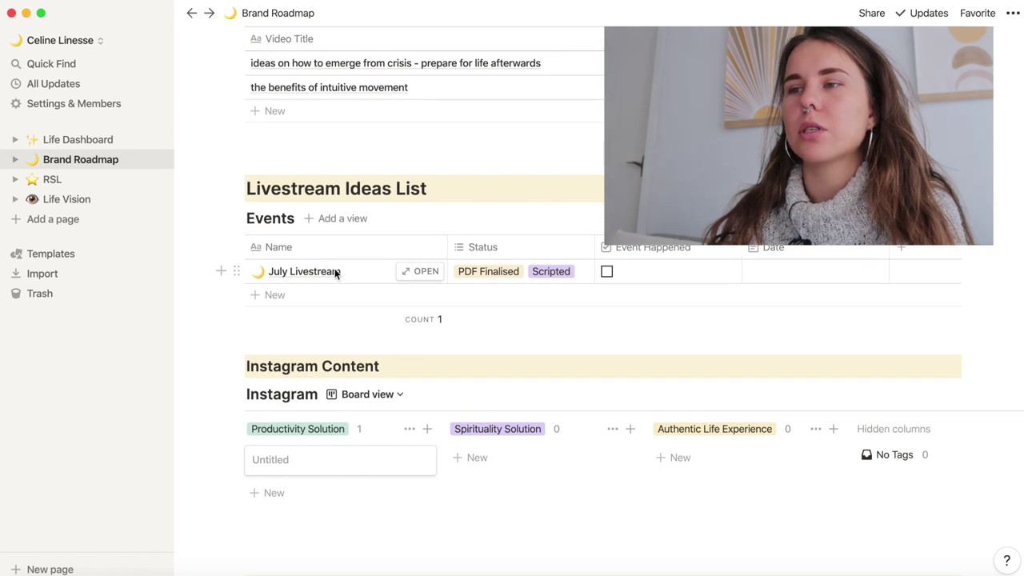
click(423, 272)
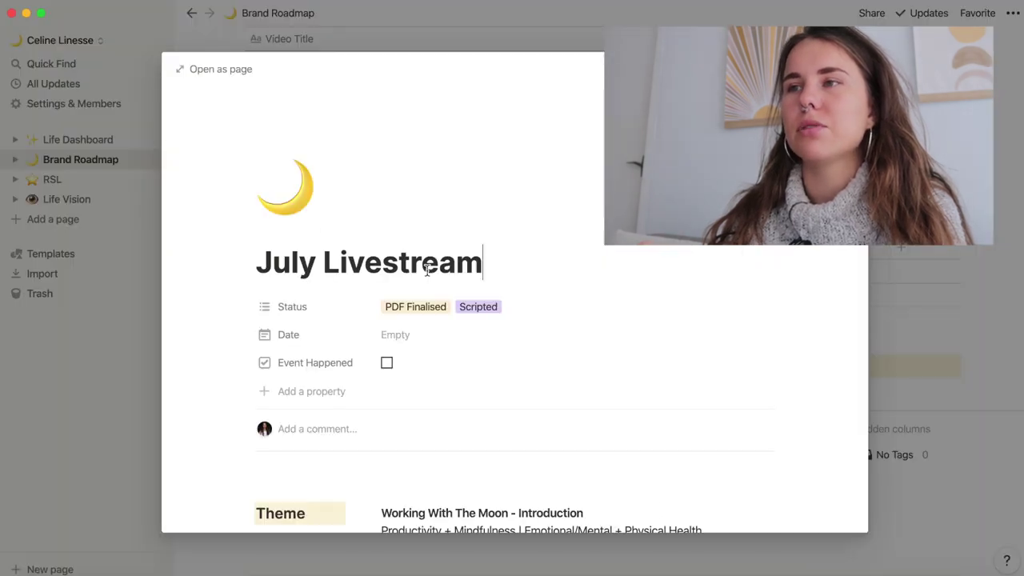
scroll(389, 331, down, 5)
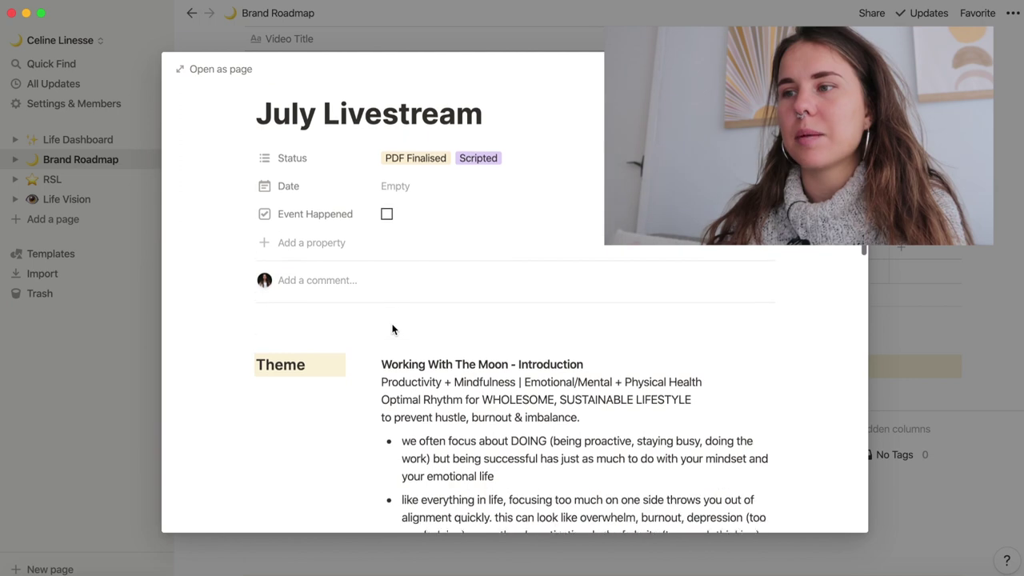
scroll(384, 355, down, 20)
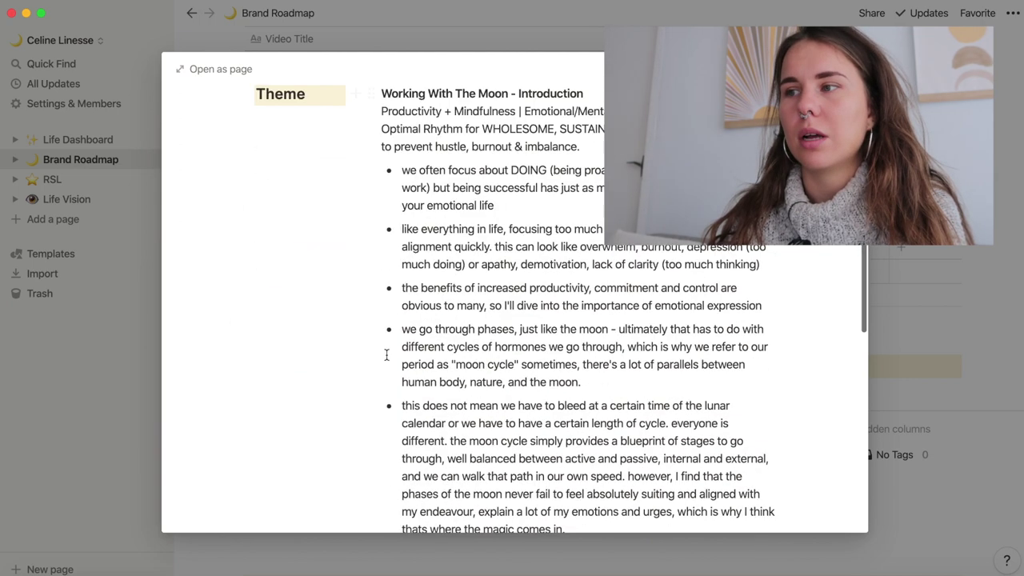
scroll(386, 355, up, 15)
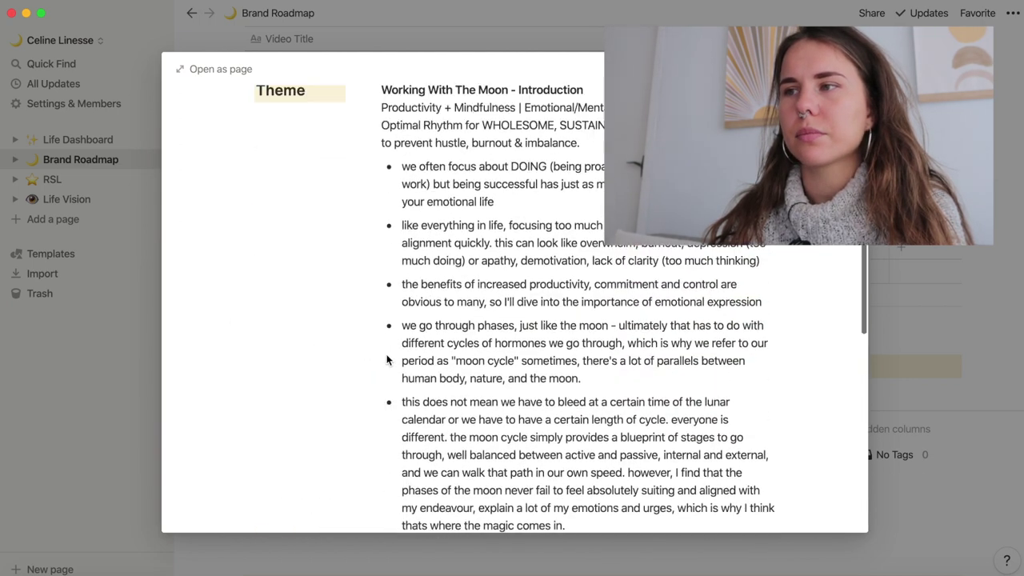
scroll(383, 226, down, 20)
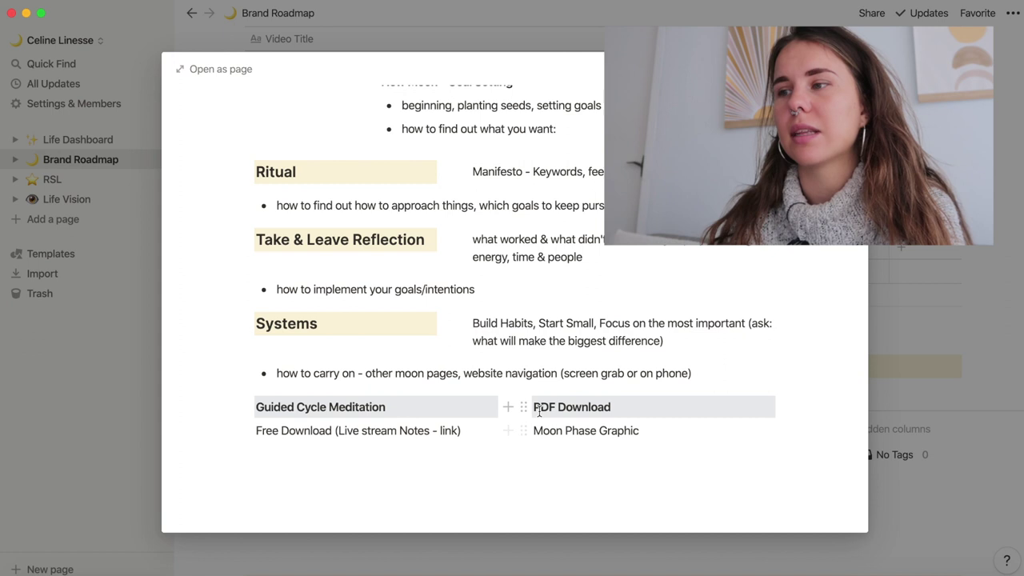
scroll(232, 240, up, 10)
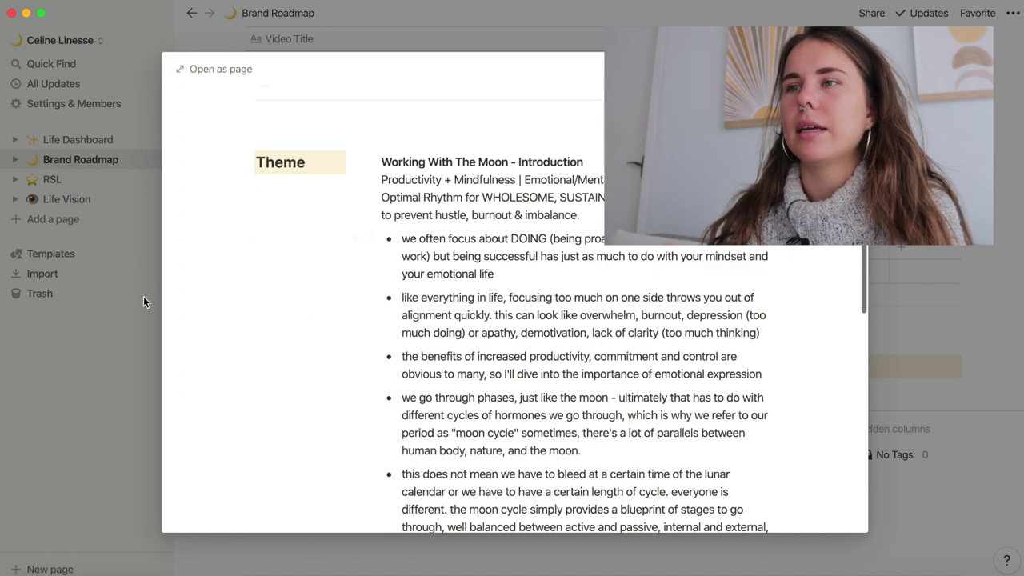
click(144, 296)
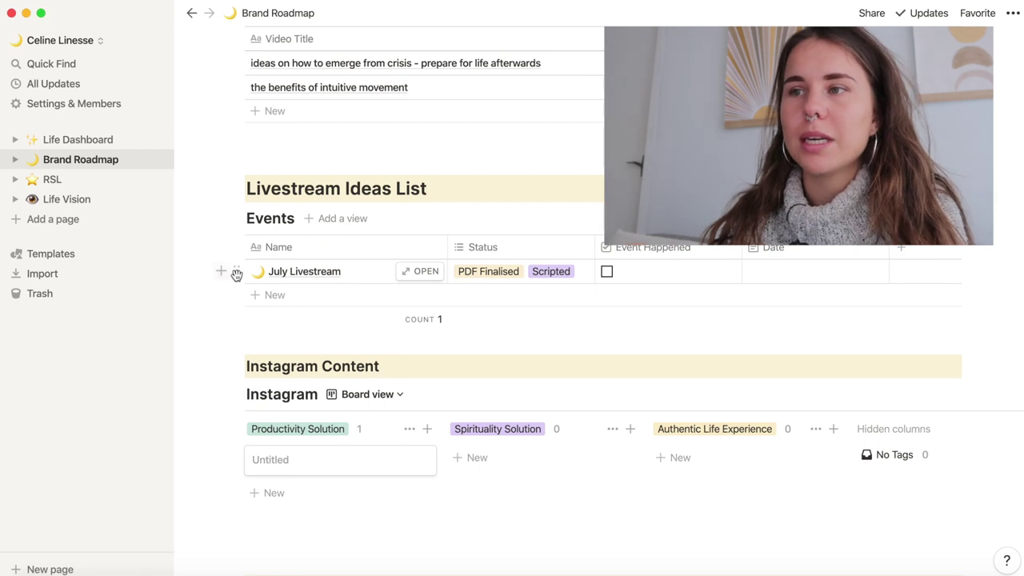
Move the July Livestream event from the Events table to July 7 in the calendar and check its notes there
drag(237, 273, 408, 236)
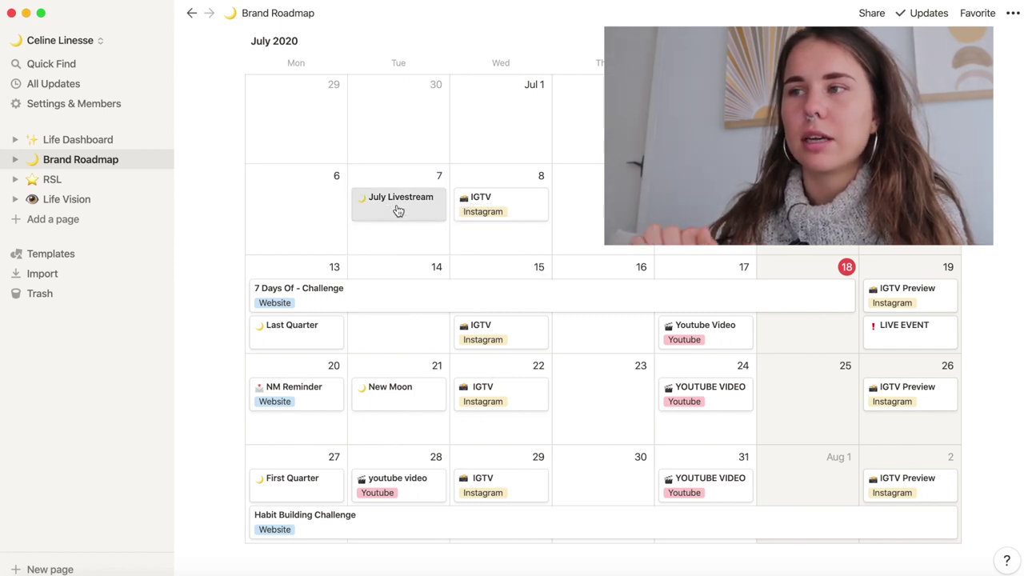
click(397, 210)
scroll(438, 184, down, 5)
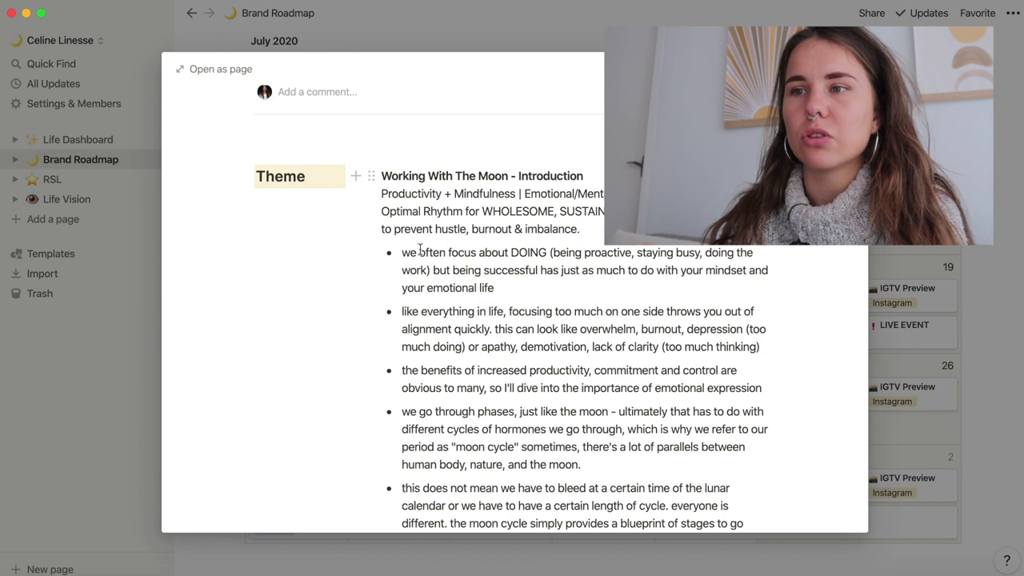
click(148, 369)
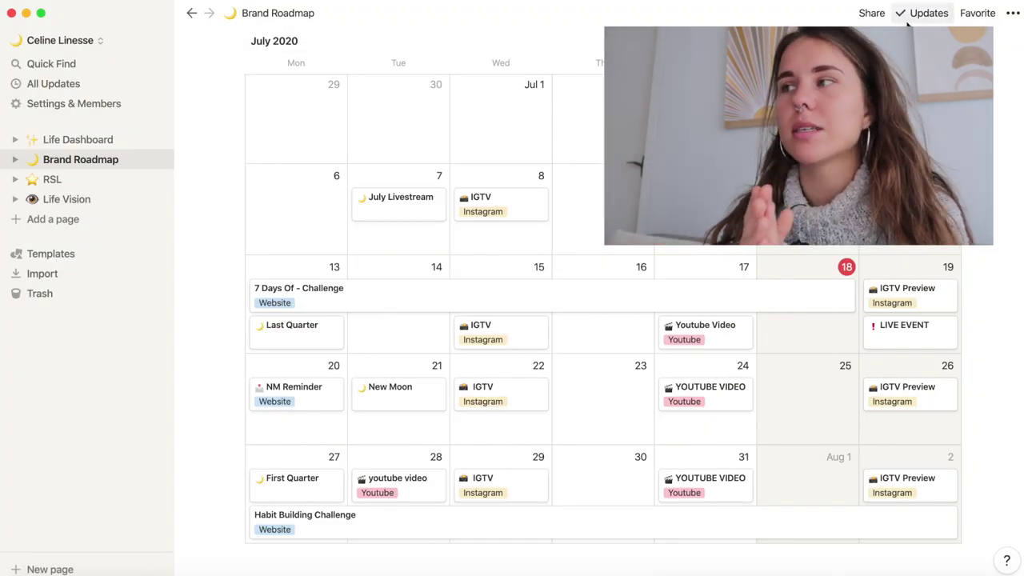
Examine the Instagram board, the Running To Do List - Social Media, the Formats section and the Milestones table under Goals
scroll(361, 182, down, 10)
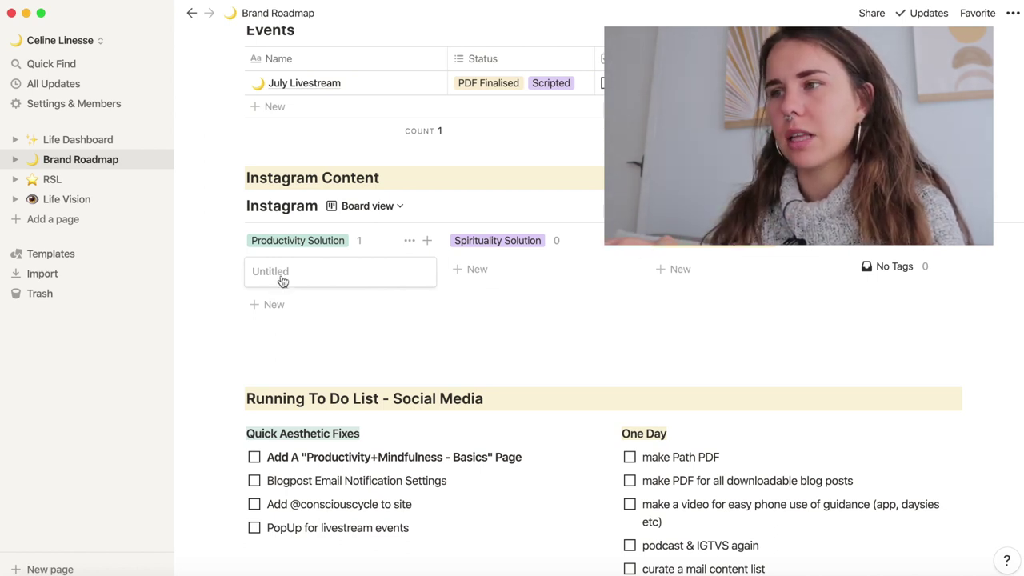
scroll(615, 299, down, 5)
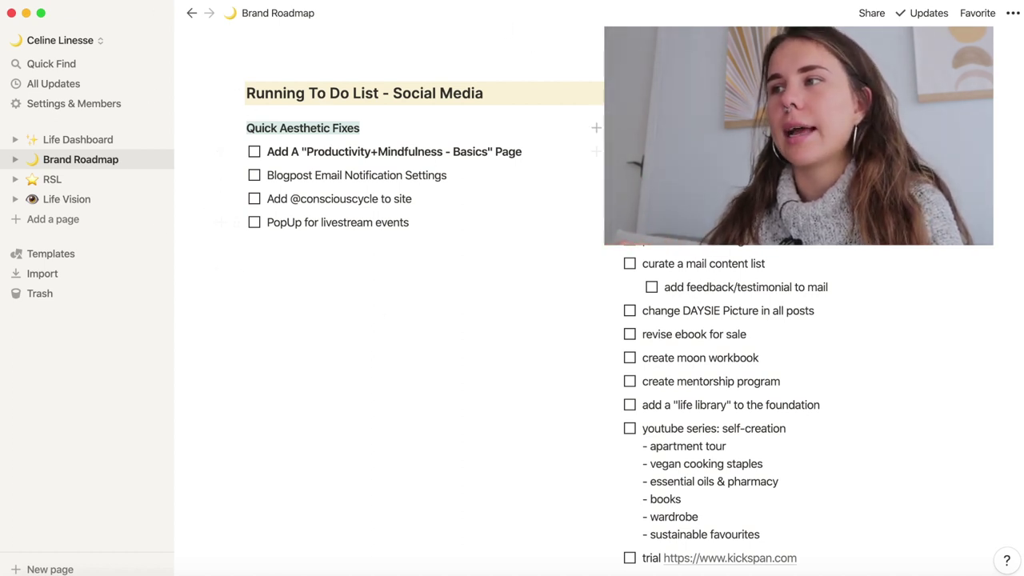
scroll(600, 360, down, 4)
scroll(600, 360, up, 4)
scroll(600, 360, down, 4)
scroll(600, 360, down, 2)
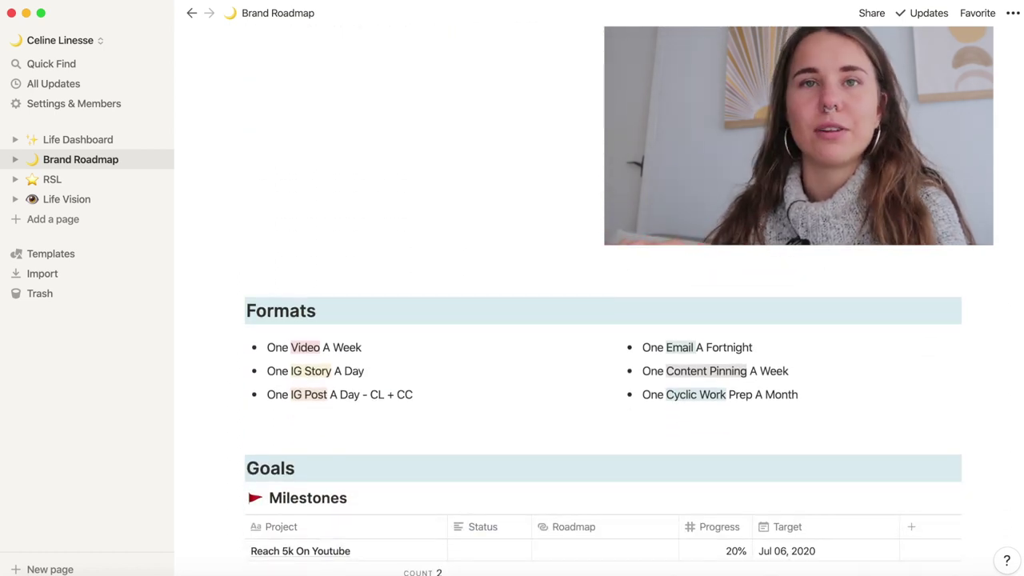
scroll(600, 360, down, 5)
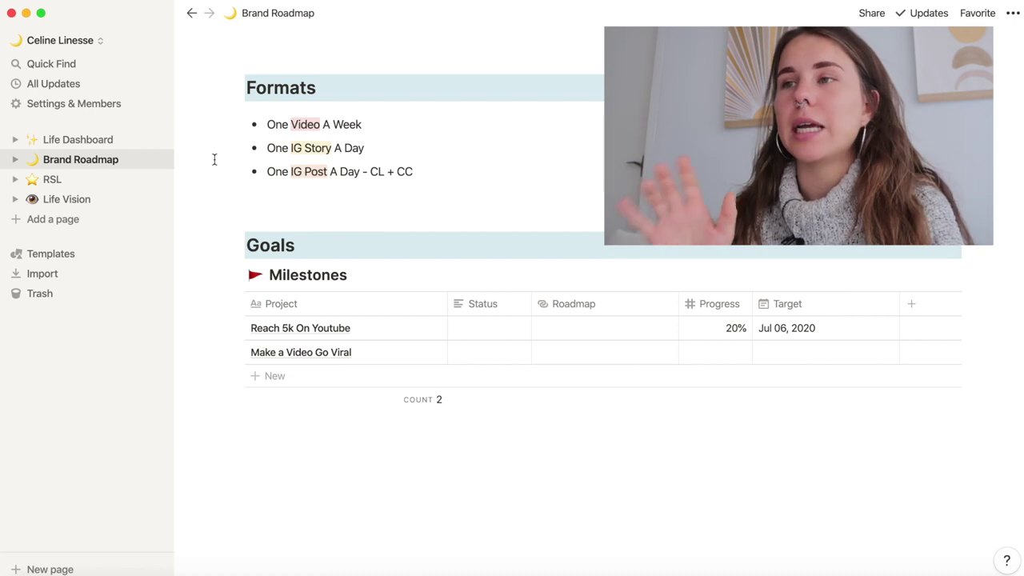
Set the target date of the "Reach 5k On Youtube" milestone to Aug 03, 2020
scroll(512, 240, down, 1)
click(801, 312)
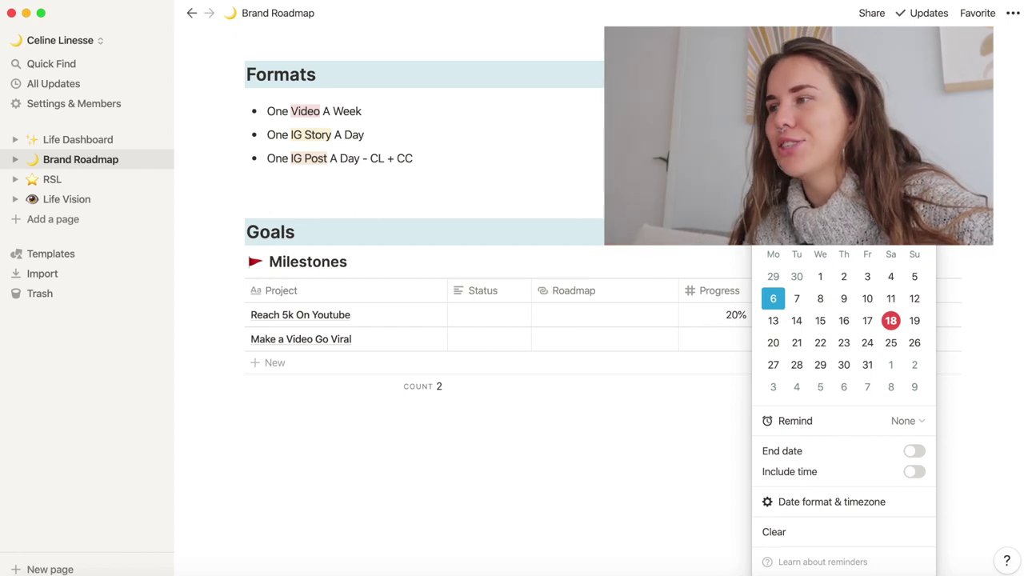
click(919, 233)
click(773, 299)
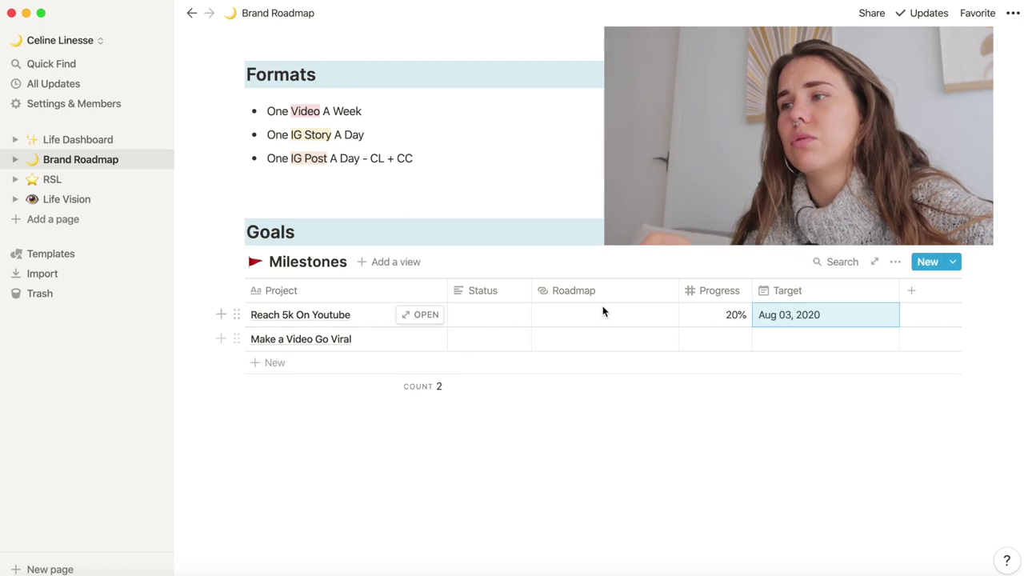
click(578, 314)
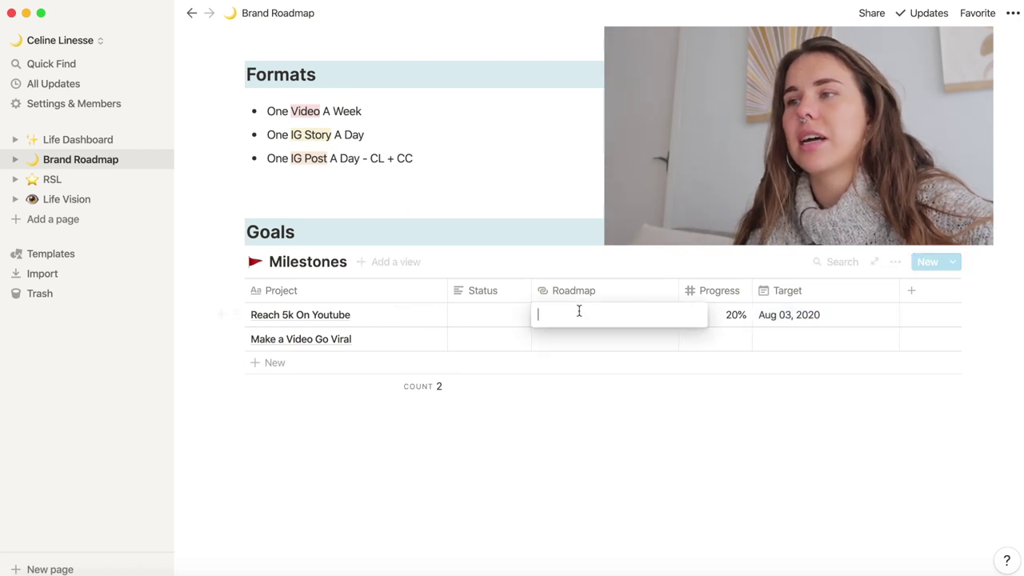
key(Escape)
click(505, 317)
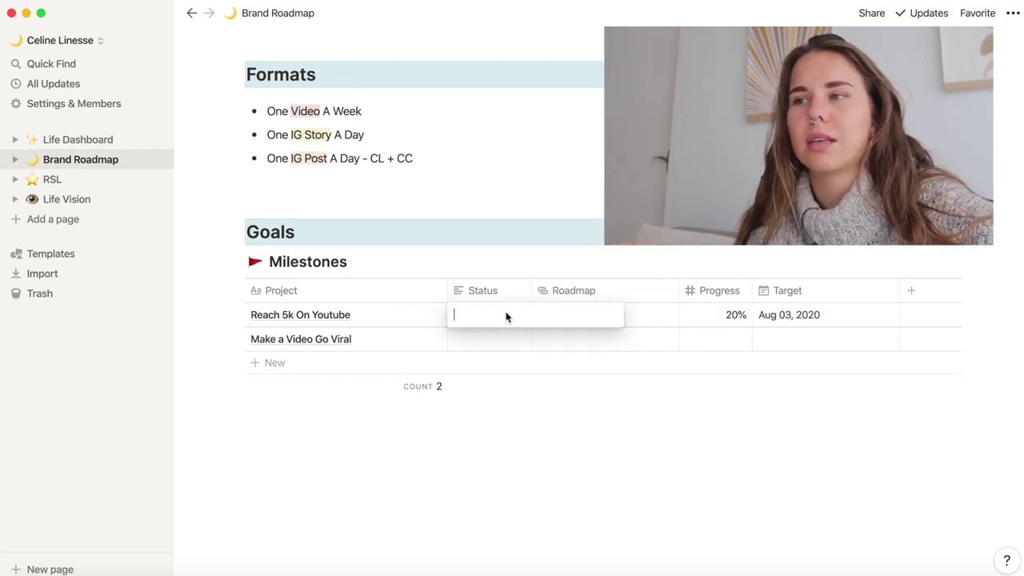
key(Escape)
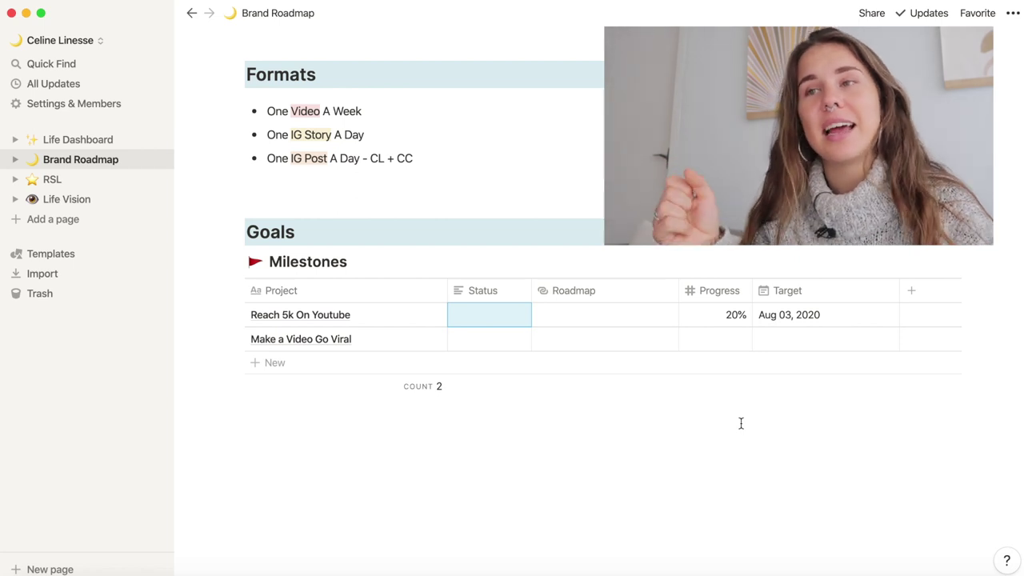
Open the RSL page and examine its Lists and Content Creation sections
mouse_move(342, 254)
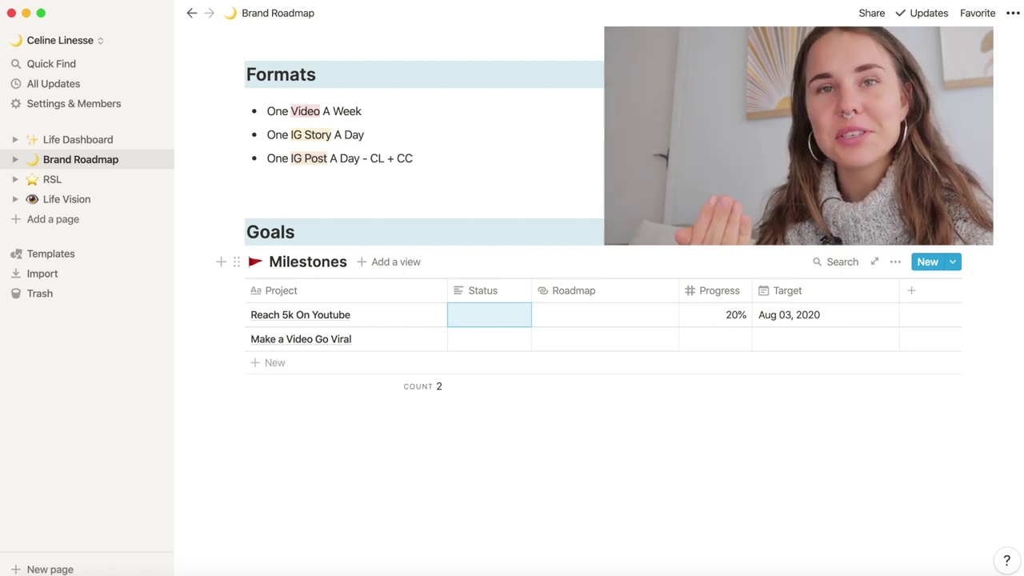
click(51, 179)
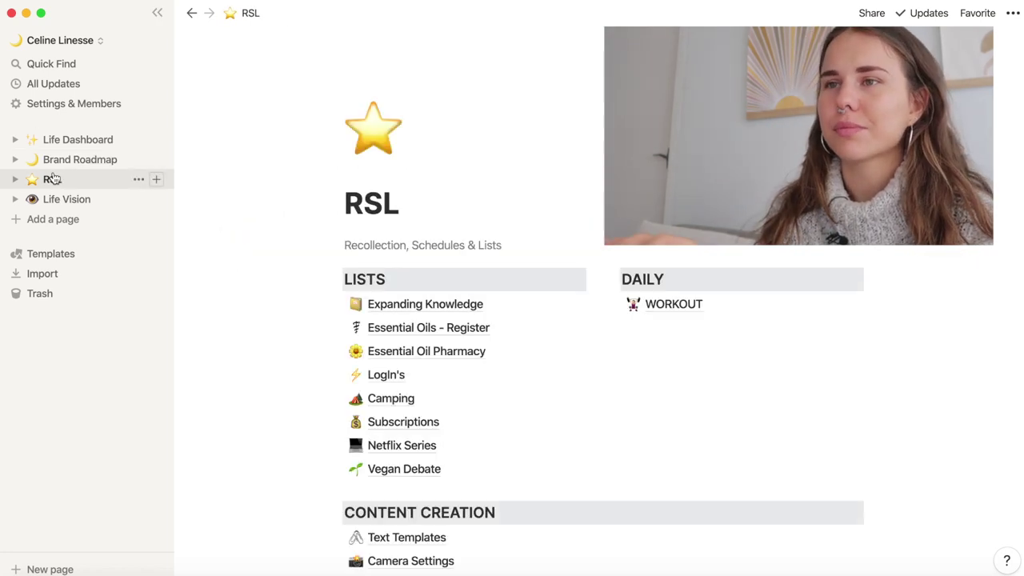
scroll(295, 196, down, 5)
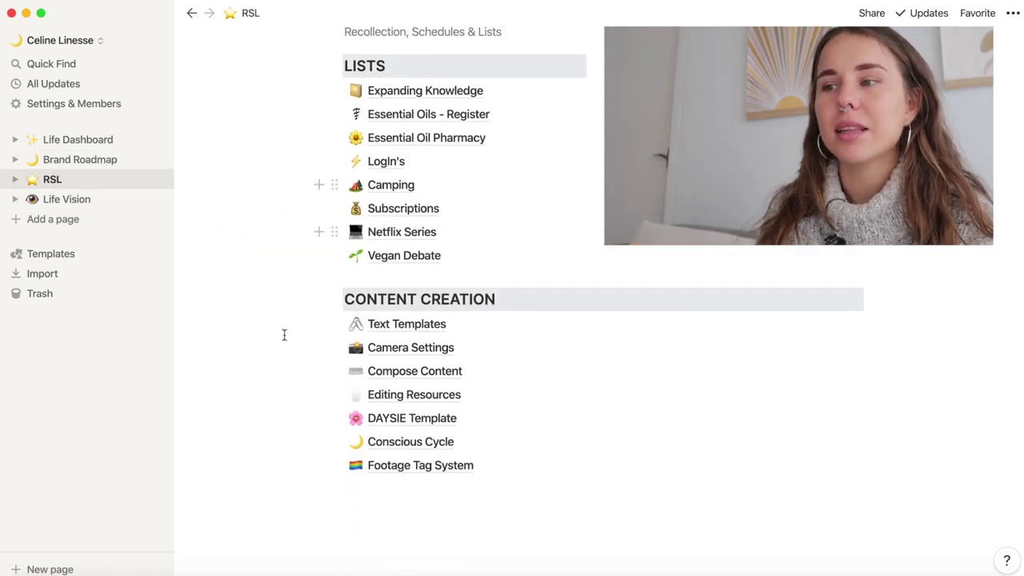
scroll(262, 310, up, 1)
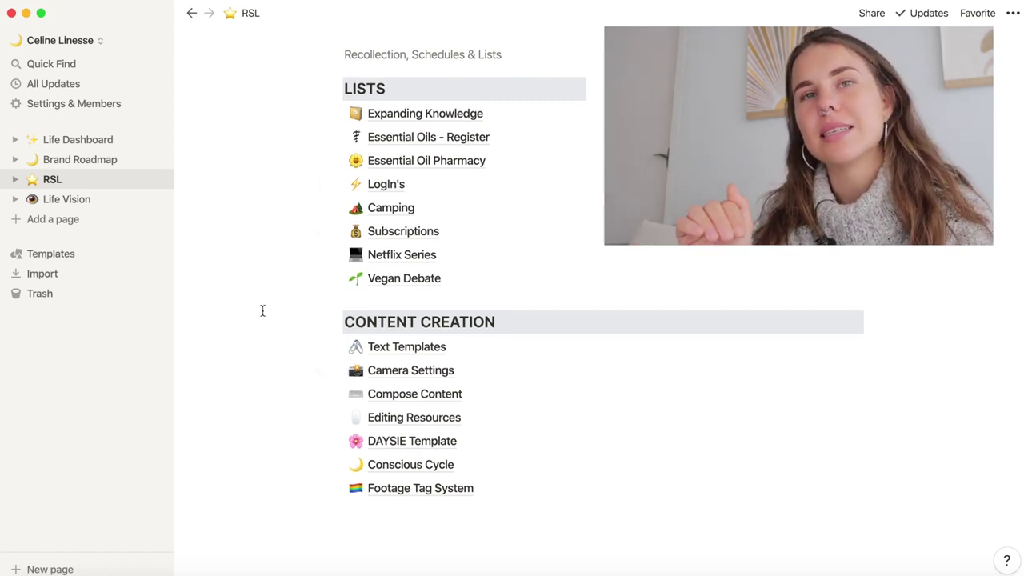
scroll(263, 311, up, 3)
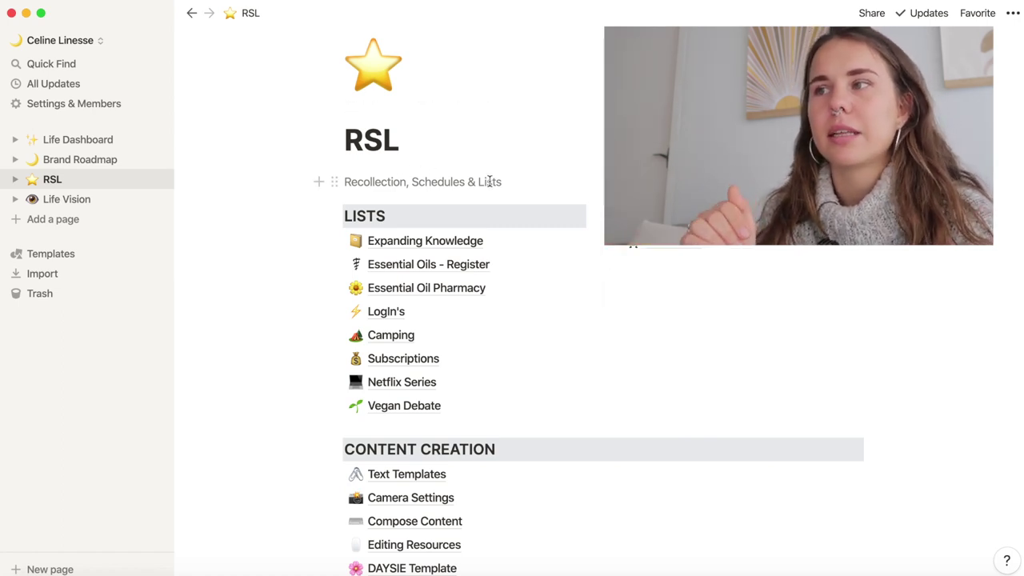
scroll(489, 184, down, 4)
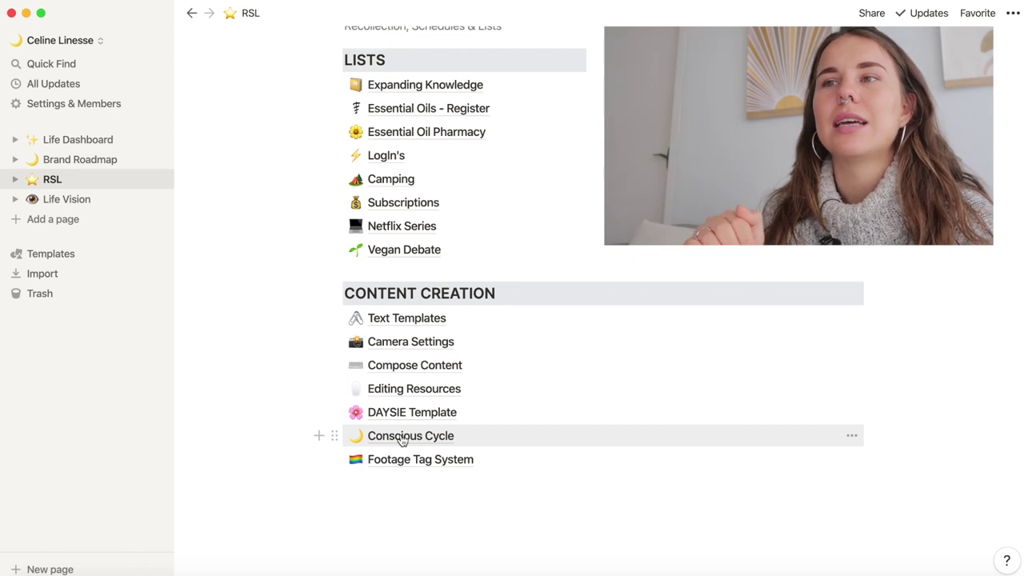
Open the Text Templates page under Content Creation and read the outreach message template for a freelance video editor
click(433, 319)
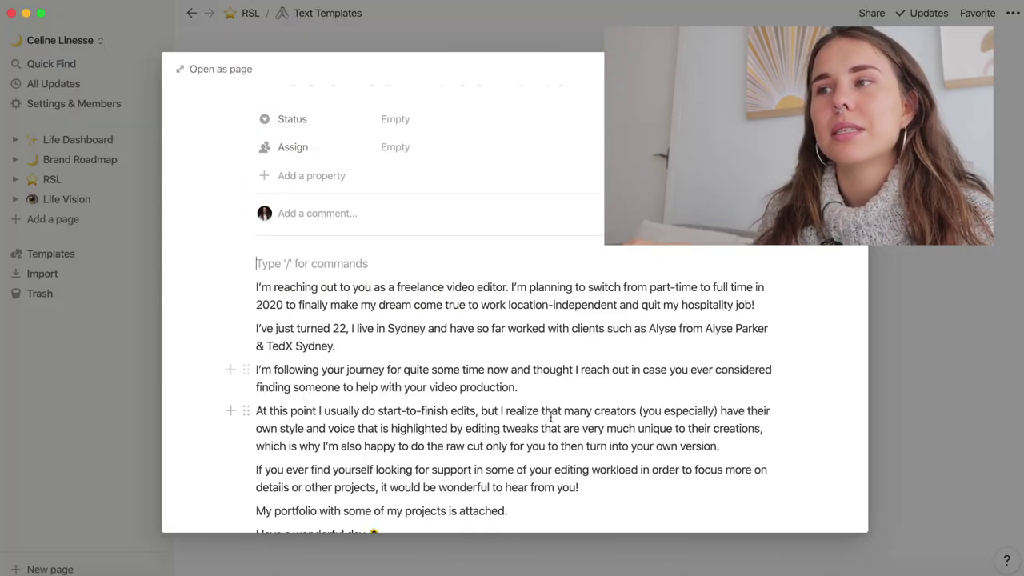
scroll(550, 416, down, 2)
scroll(550, 416, up, 3)
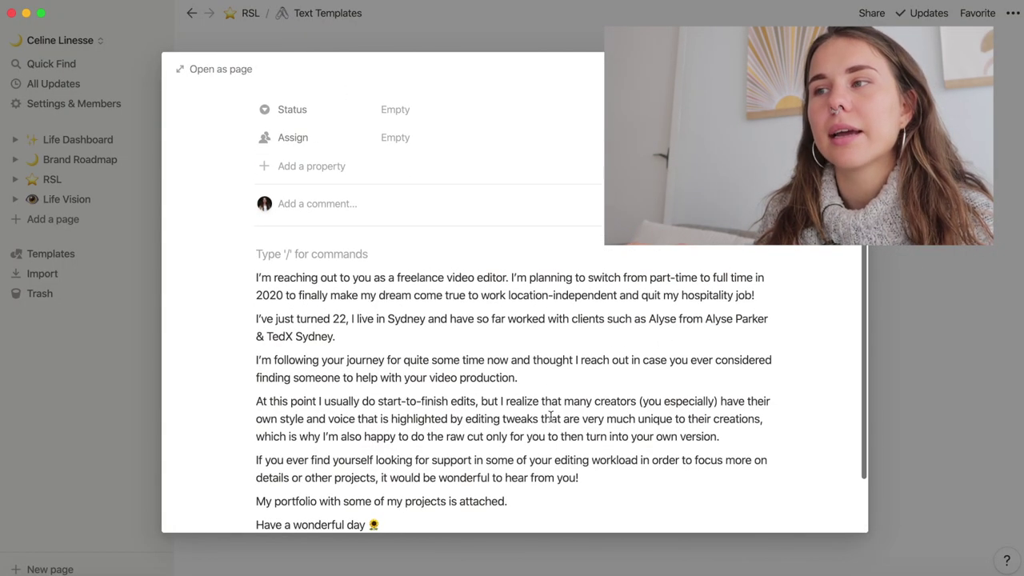
Review the Freelance Video Editor template's properties and message text, and return to the Text Templates board
scroll(550, 415, up, 2)
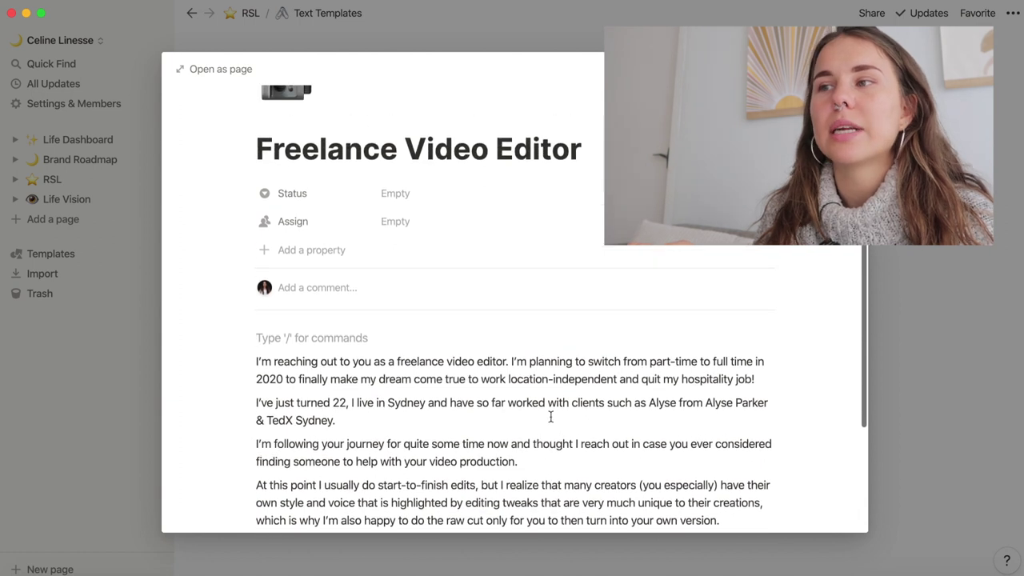
scroll(551, 415, down, 2)
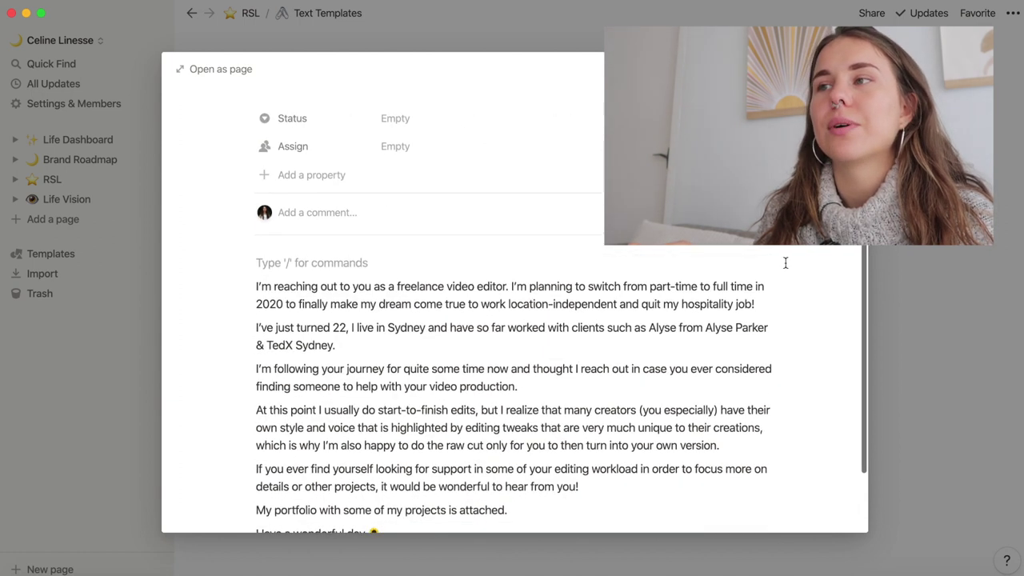
click(909, 288)
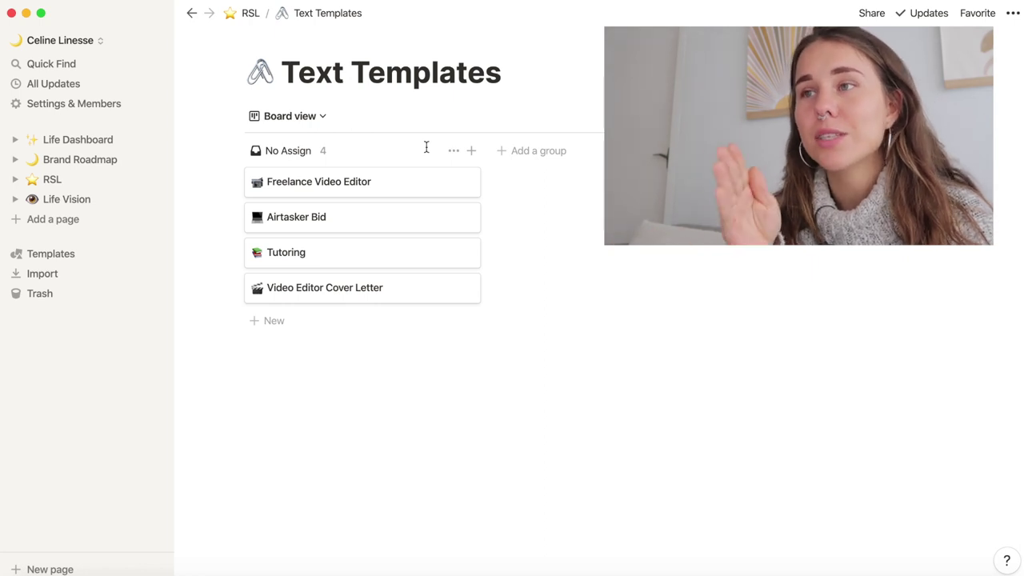
Open the Airtasker Bid template, read through its bid messages, and close it
click(322, 224)
scroll(484, 353, down, 10)
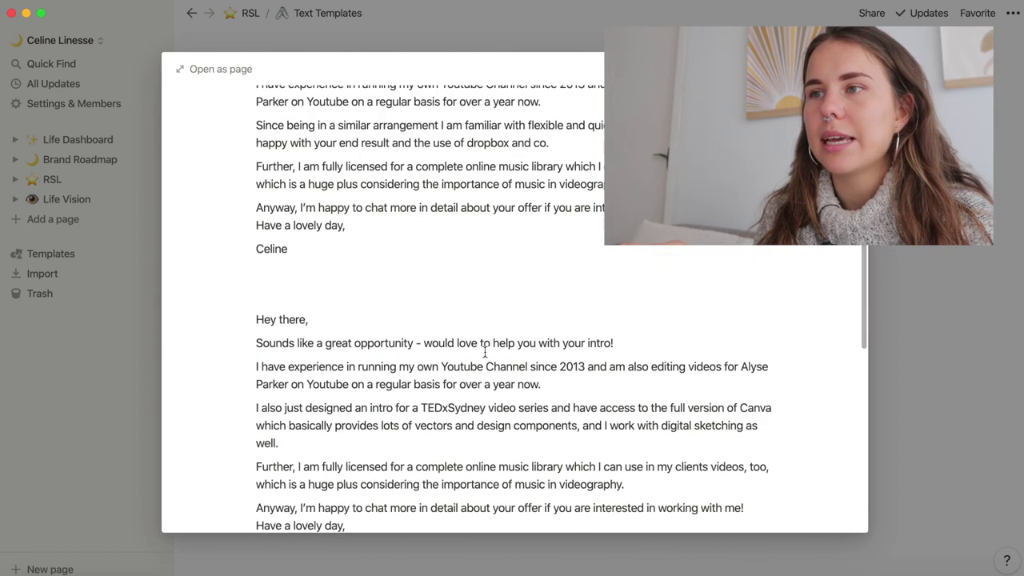
scroll(485, 351, up, 10)
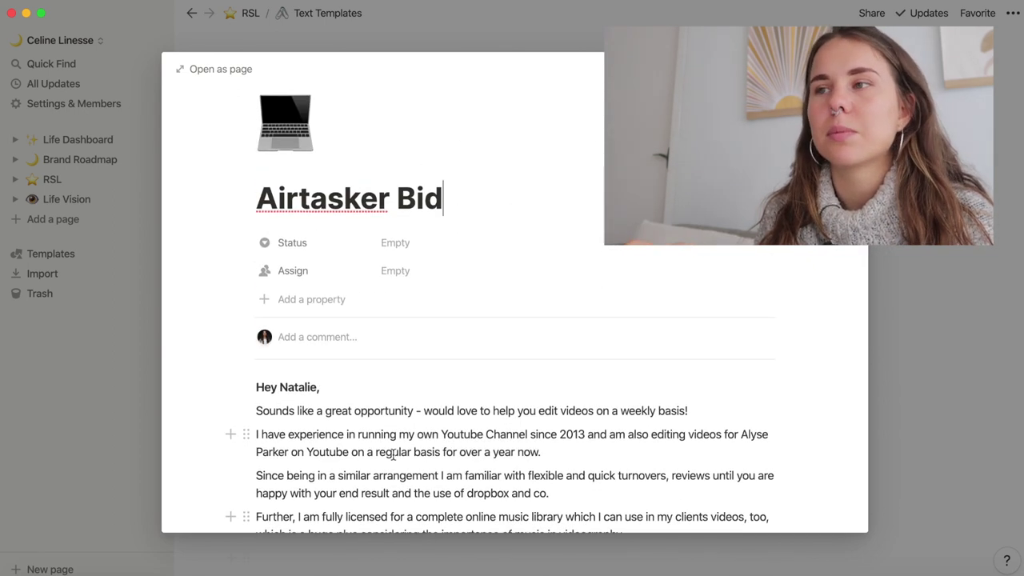
scroll(696, 367, down, 2)
scroll(406, 364, down, 6)
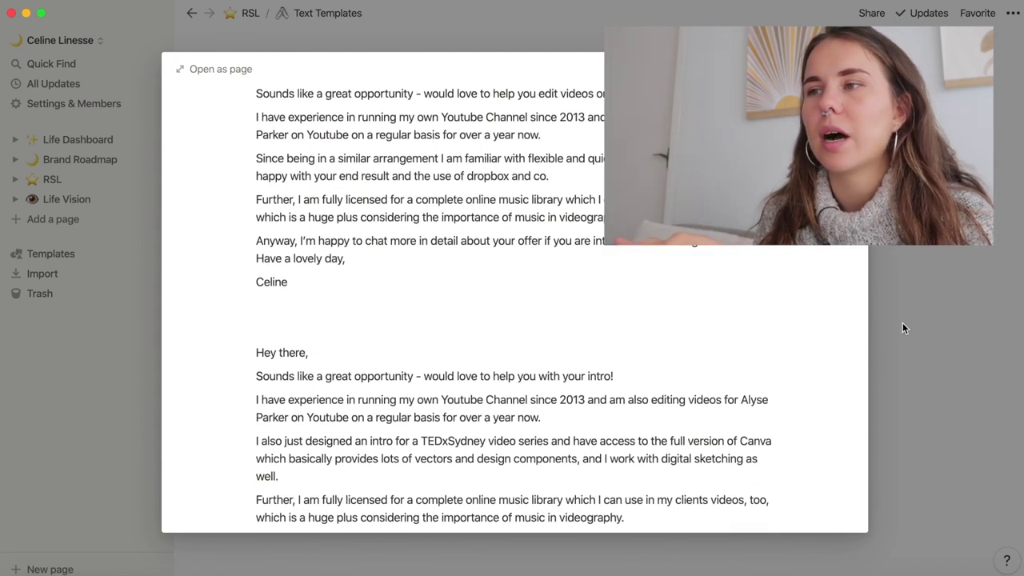
click(902, 328)
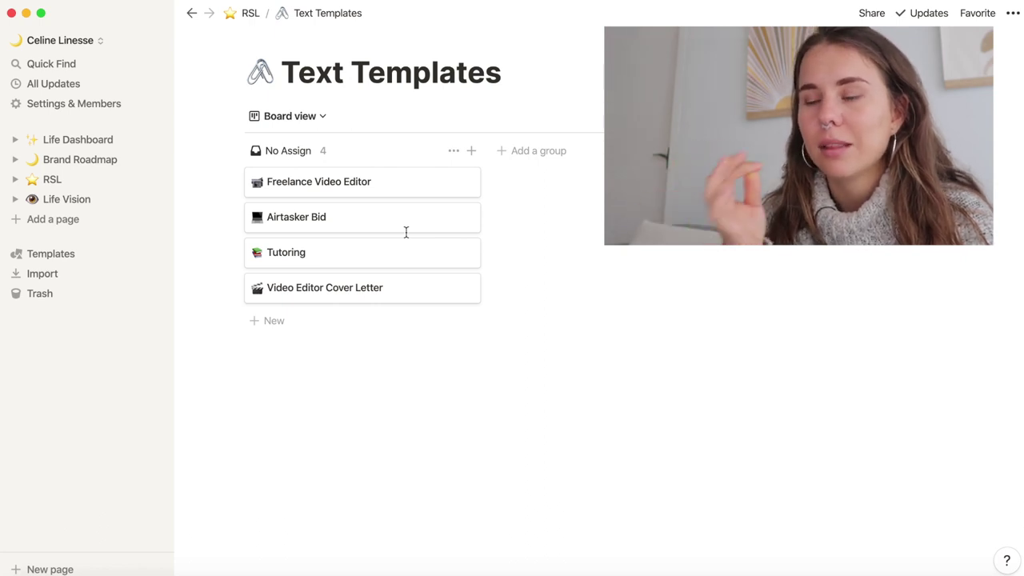
Open the Tutoring template, read its introduction, education history and online tutoring texts, and close it
click(357, 258)
scroll(357, 260, down, 10)
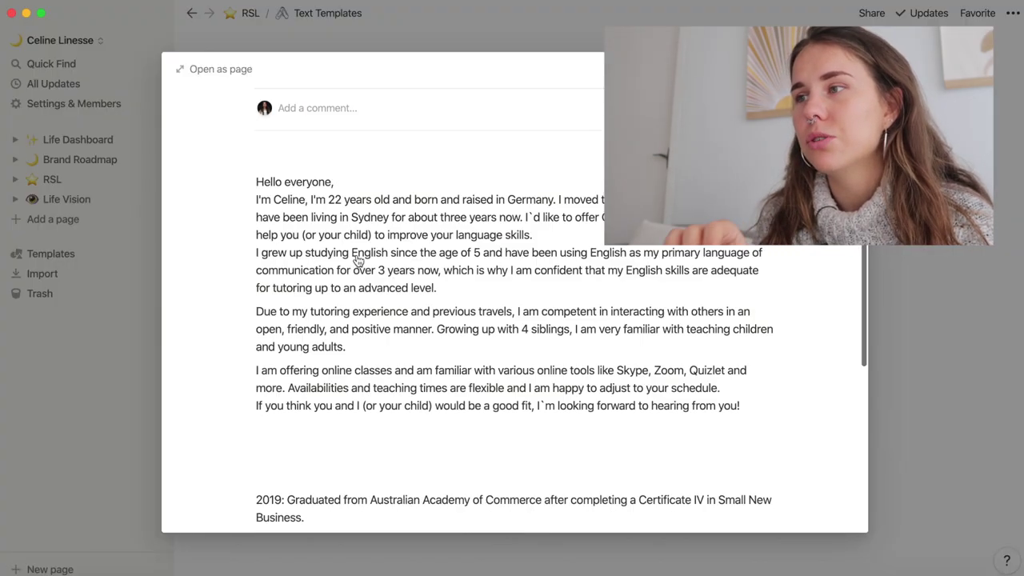
scroll(359, 254, up, 6)
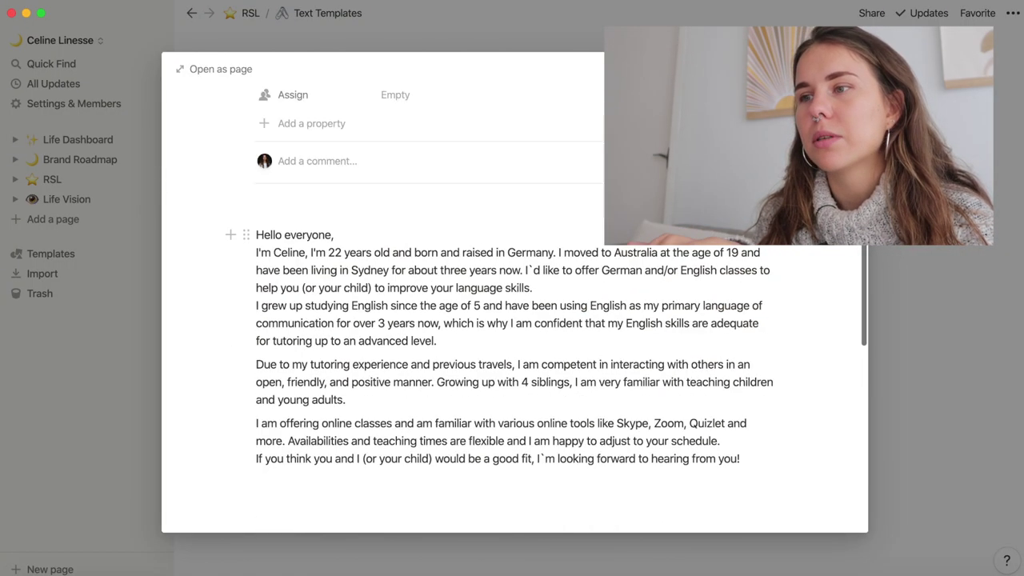
scroll(673, 256, down, 15)
scroll(236, 224, up, 1)
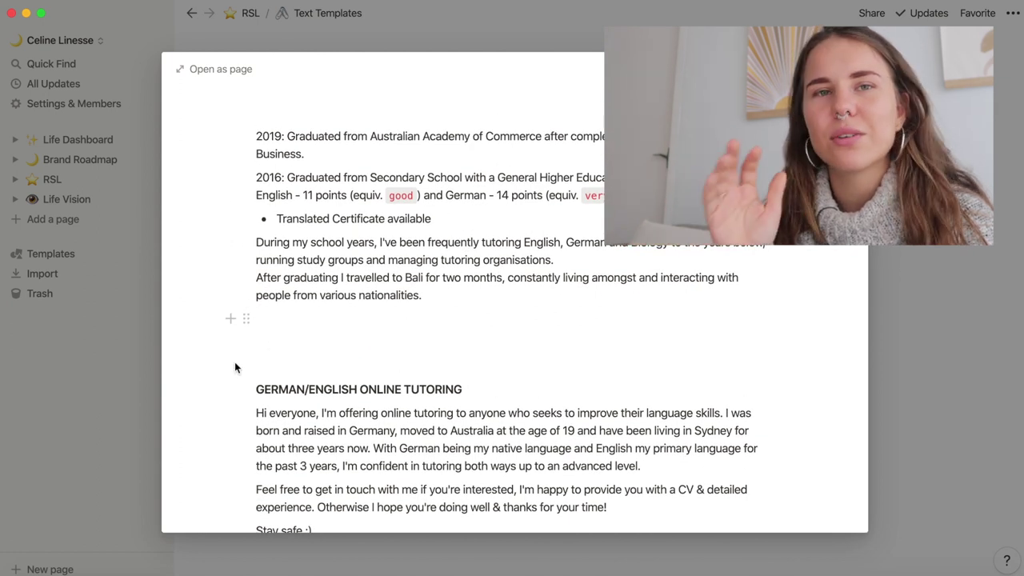
click(118, 371)
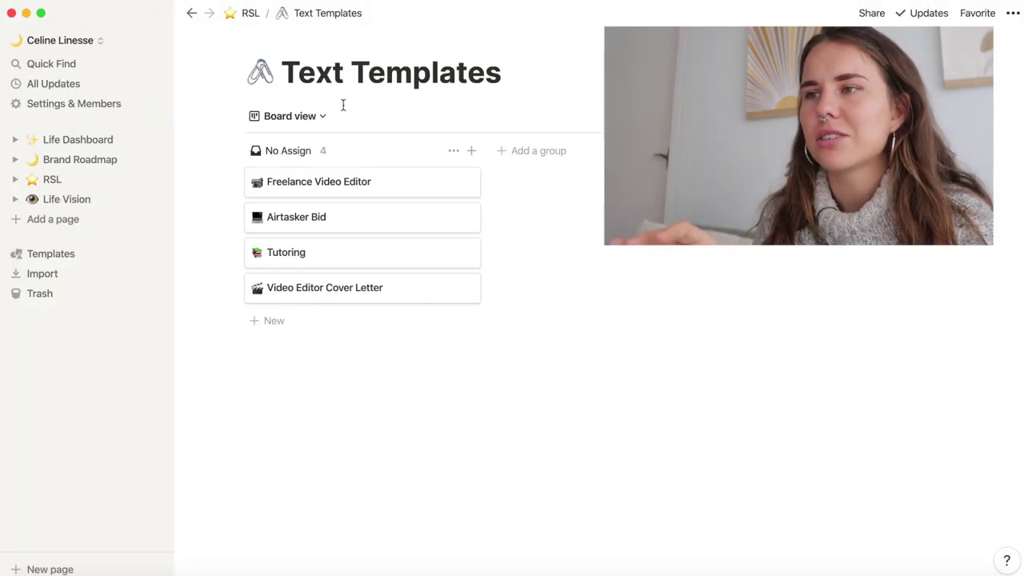
Open Camera Settings from the RSL page and inspect the Powershot, Powershot (Cinematic), DSLR and Sony Alpha video settings, collapsing each section after viewing
click(245, 17)
scroll(531, 309, down, 5)
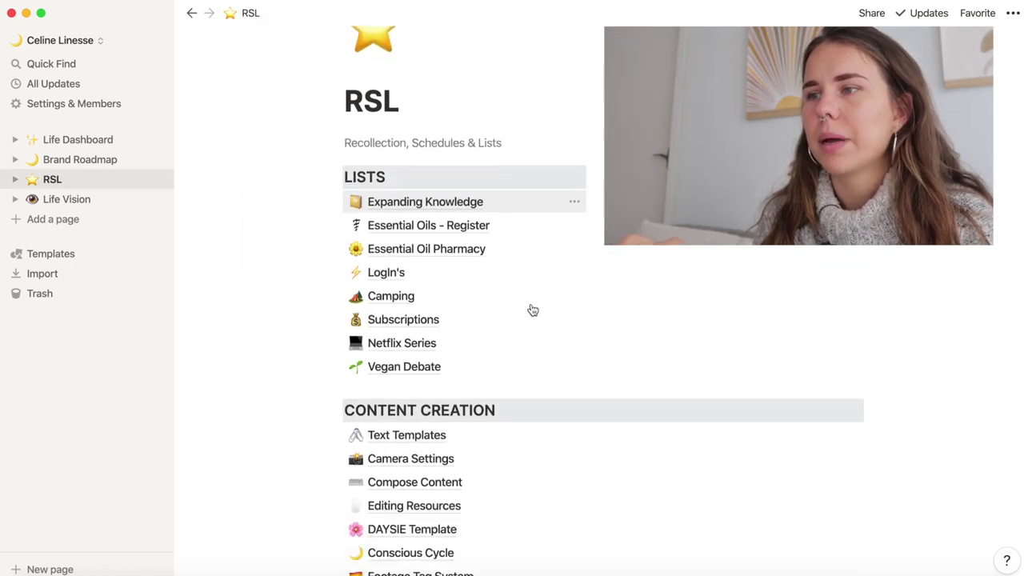
click(427, 374)
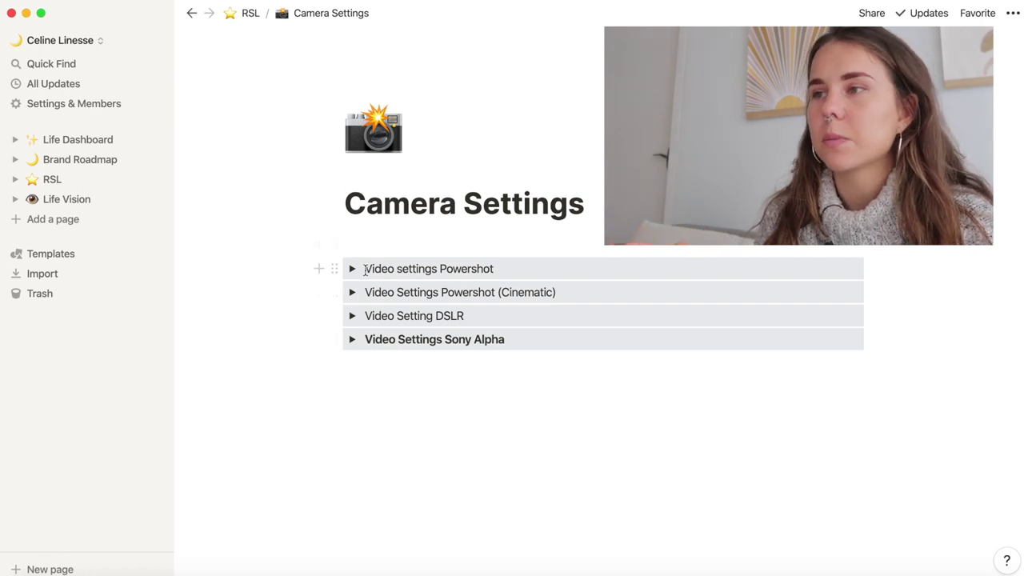
click(352, 269)
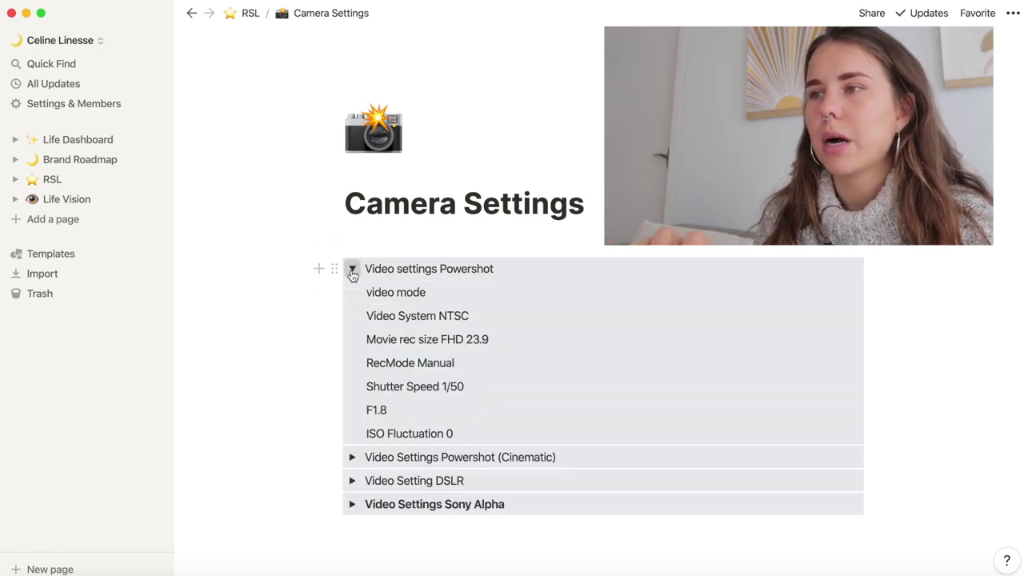
click(352, 269)
click(352, 293)
click(352, 293)
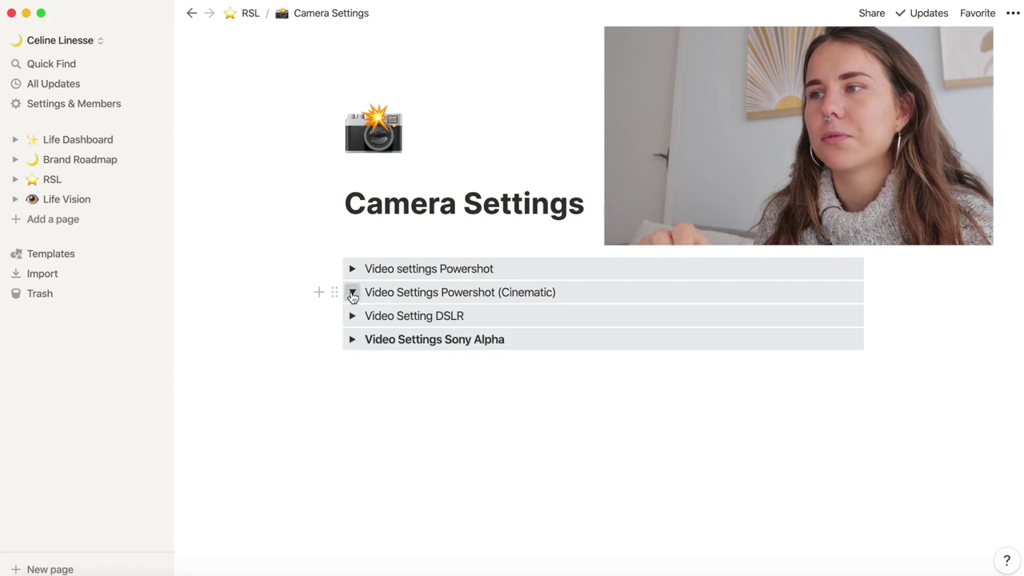
click(353, 316)
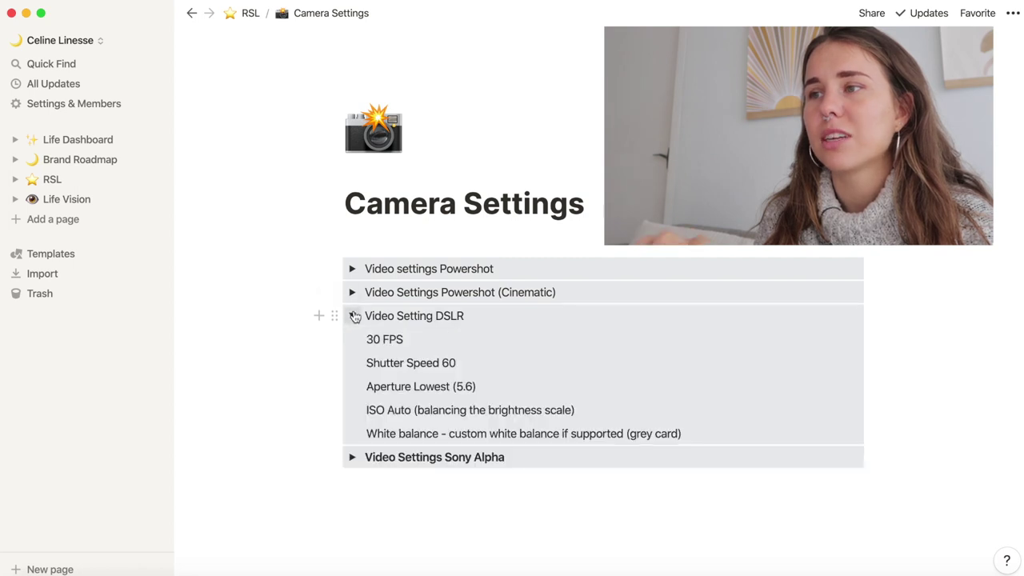
click(352, 316)
click(353, 339)
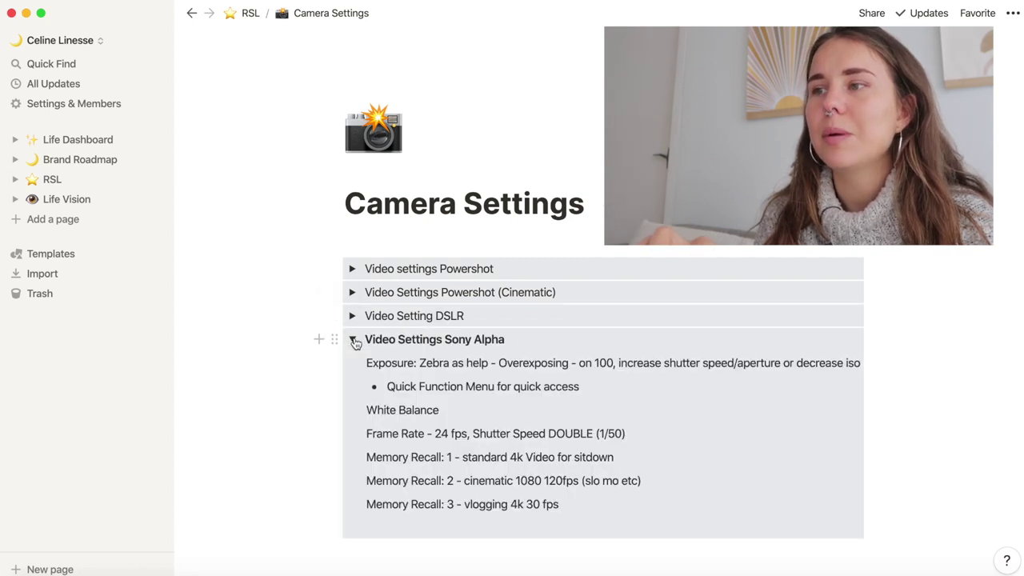
scroll(355, 335, down, 1)
click(353, 303)
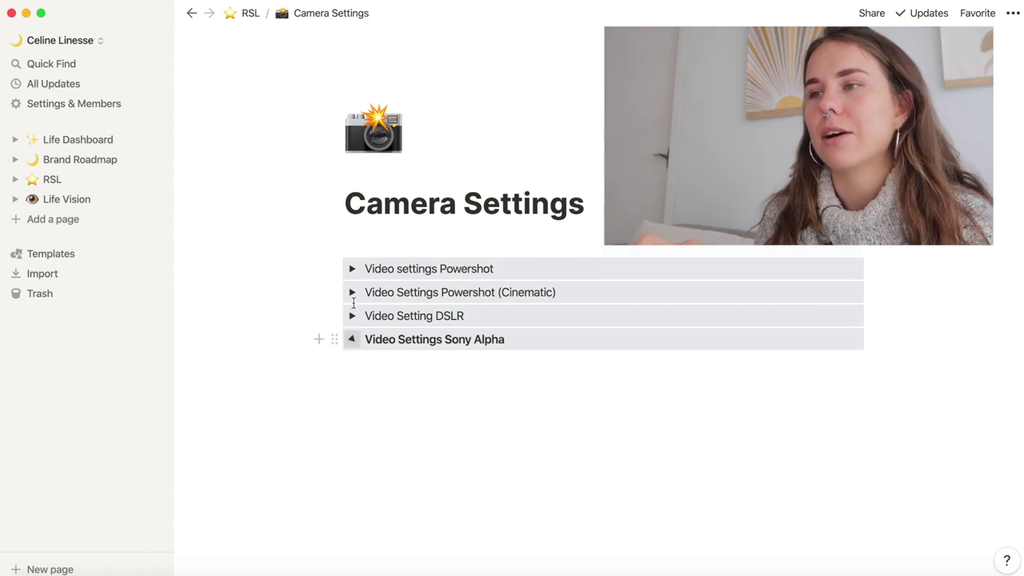
Open Compose Content from the RSL page and examine its resource table, including the tag options of the Messletters entry
click(247, 14)
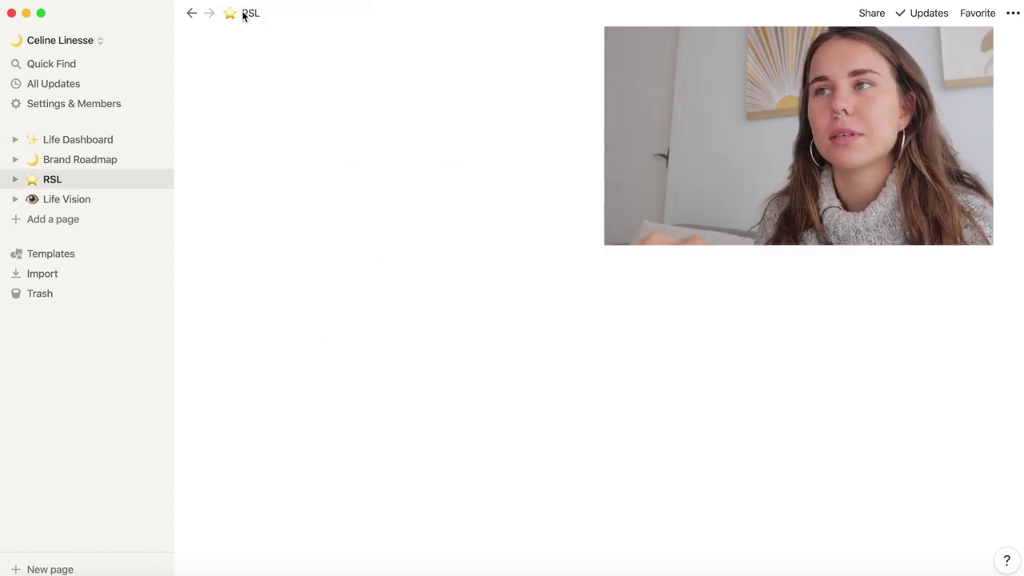
scroll(352, 160, down, 7)
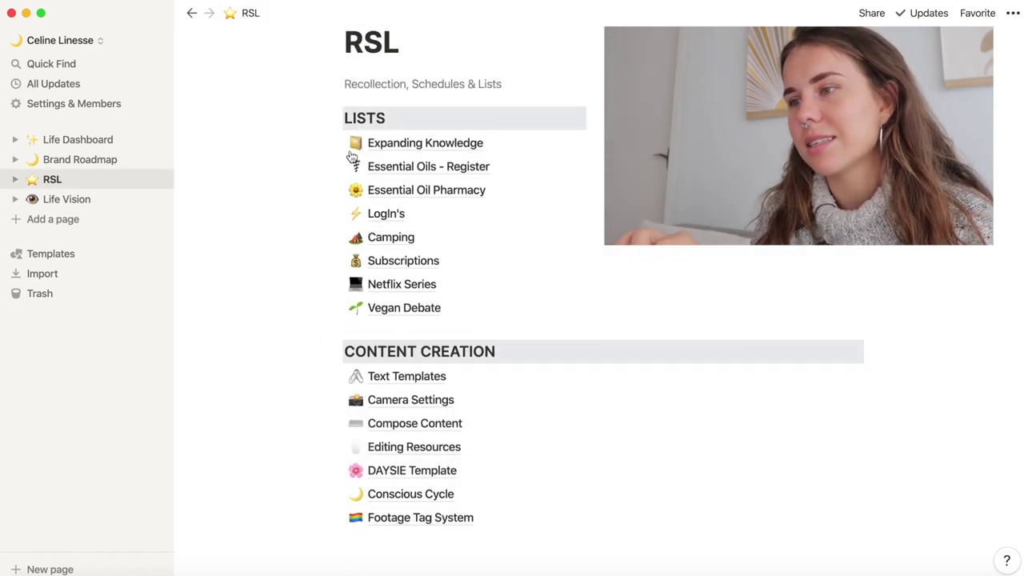
click(407, 306)
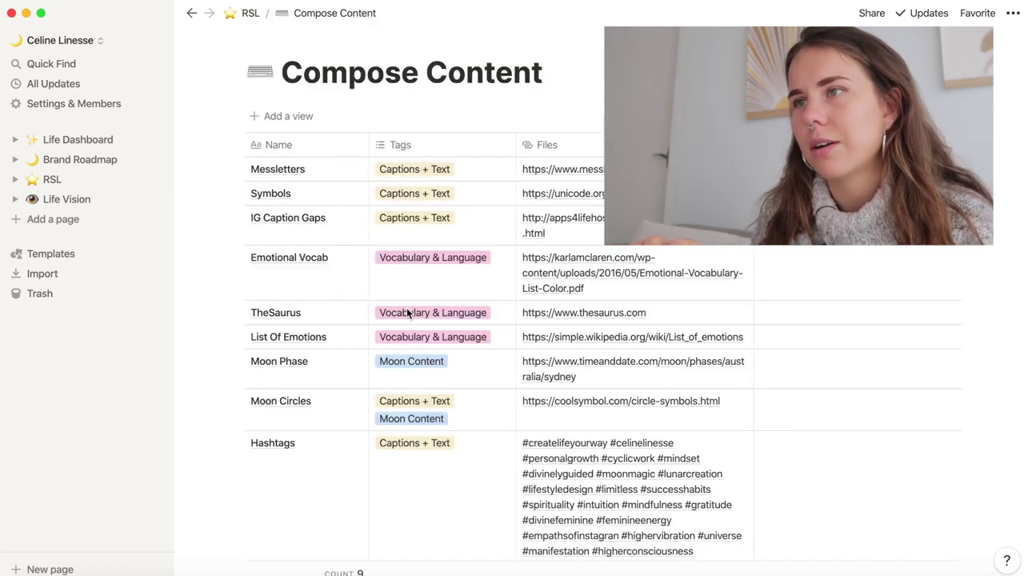
scroll(407, 313, down, 1)
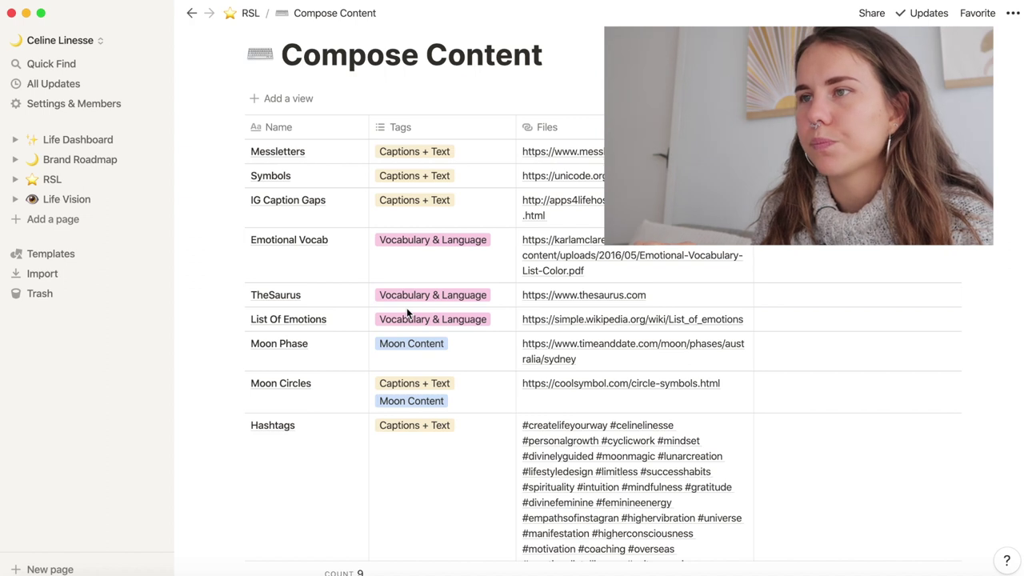
scroll(406, 312, down, 1)
click(412, 151)
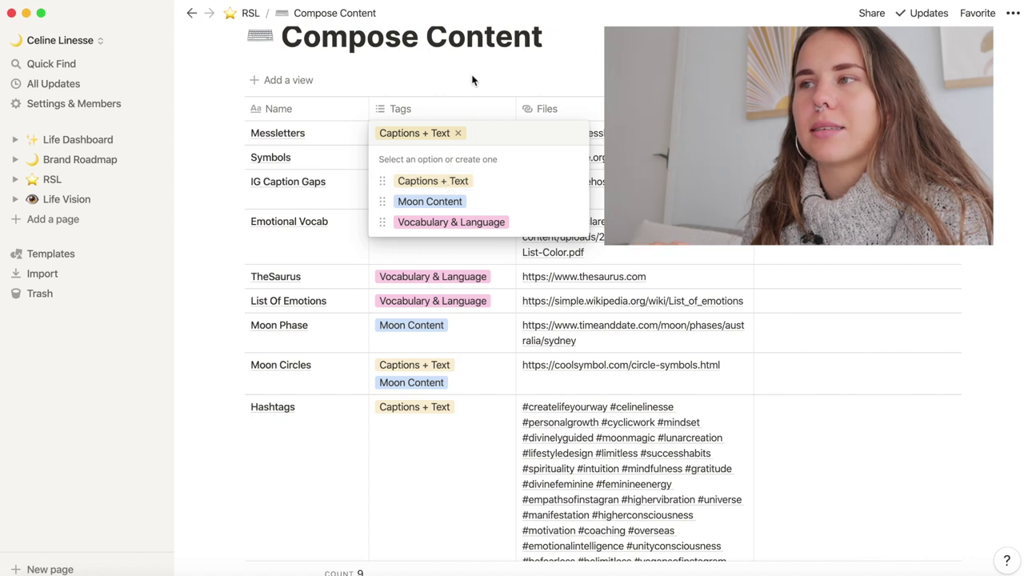
key(Escape)
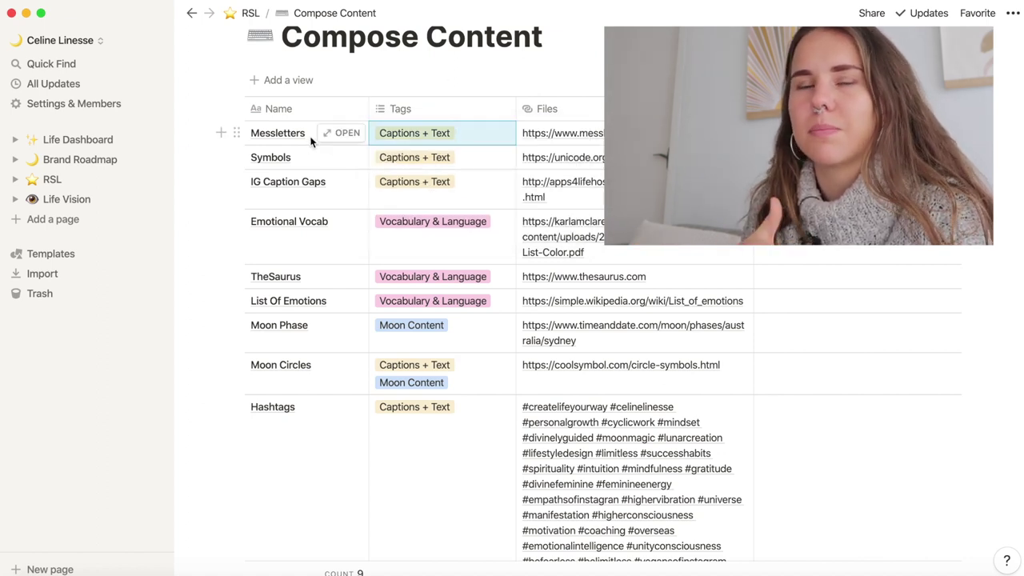
scroll(289, 164, up, 2)
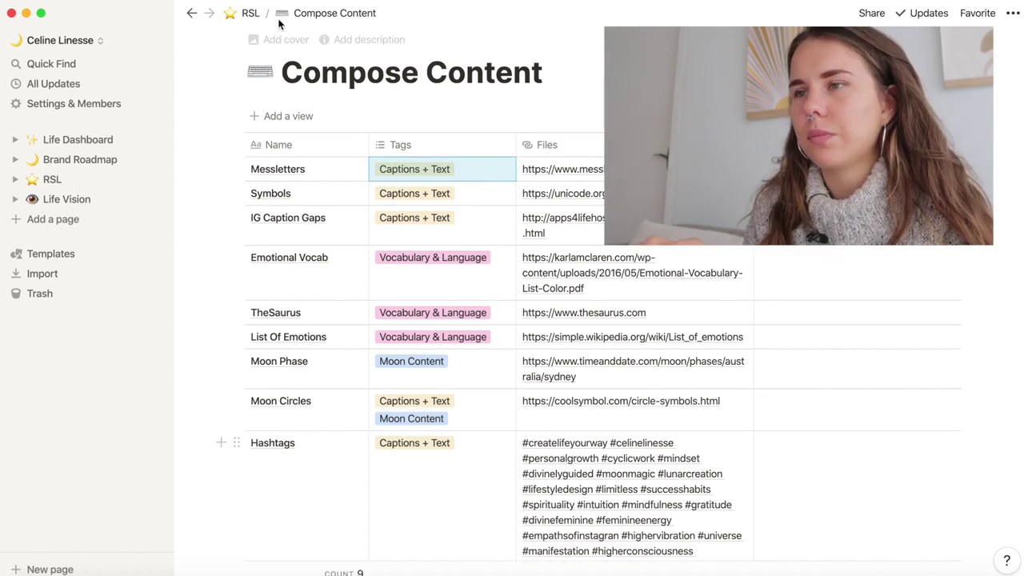
Return to the RSL page, view the Editing Resources table under Content Creation, and leave it again
click(192, 13)
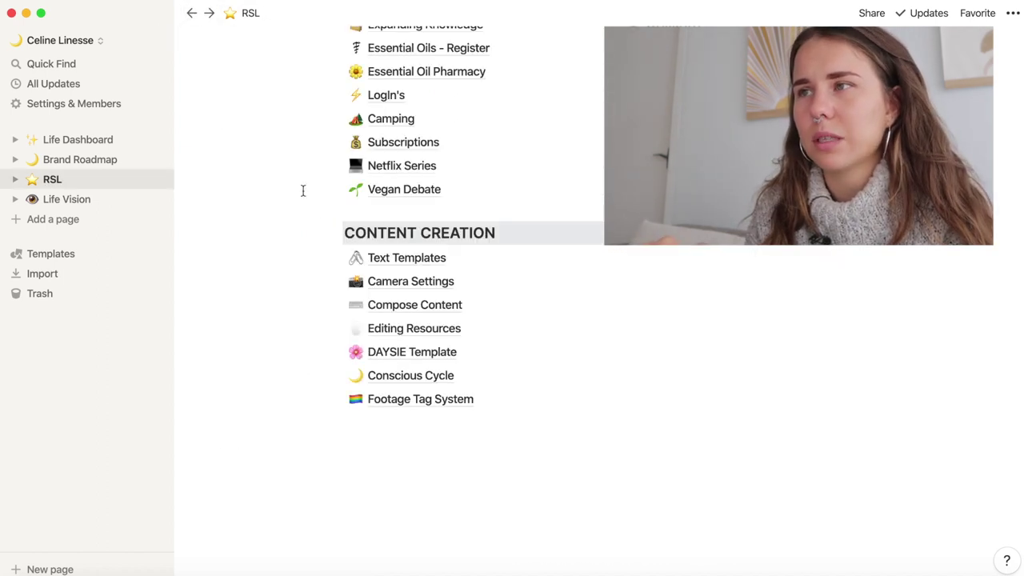
click(391, 327)
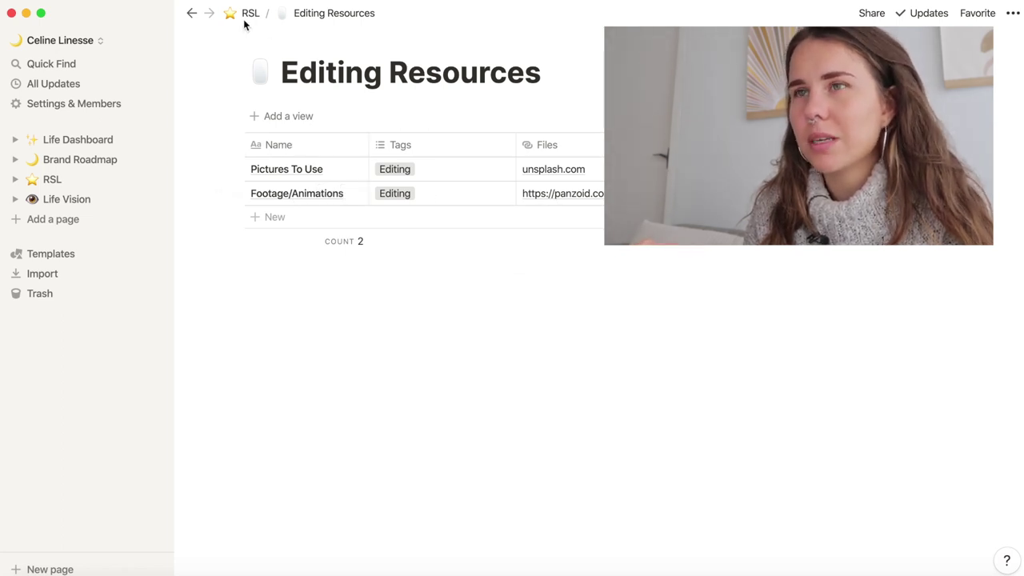
click(192, 13)
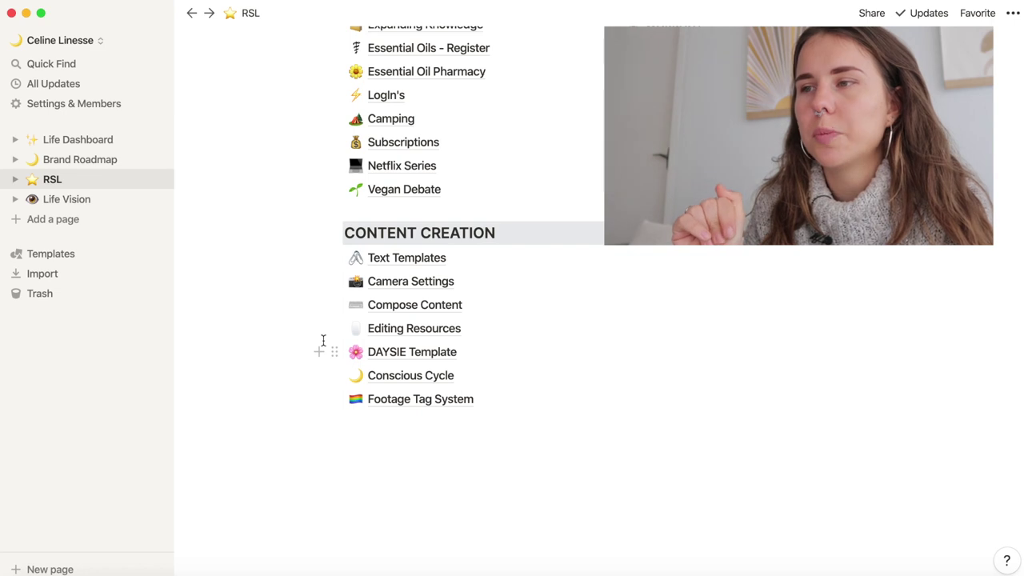
Open the DAYSIE Template page, read its affirmation, journal, emotion, growth and lunar cycle sections, and return to the RSL page
click(410, 362)
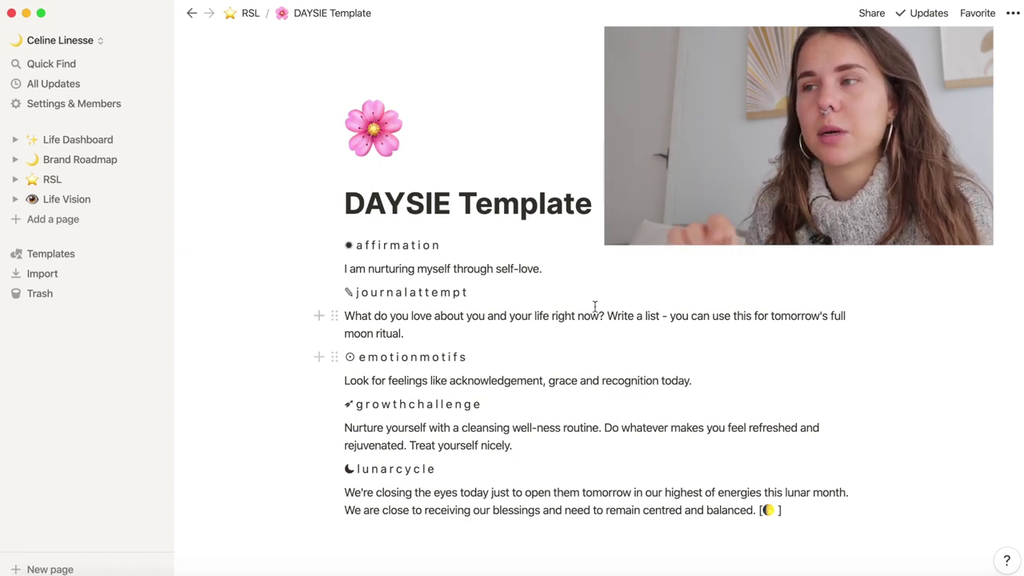
scroll(346, 462, down, 2)
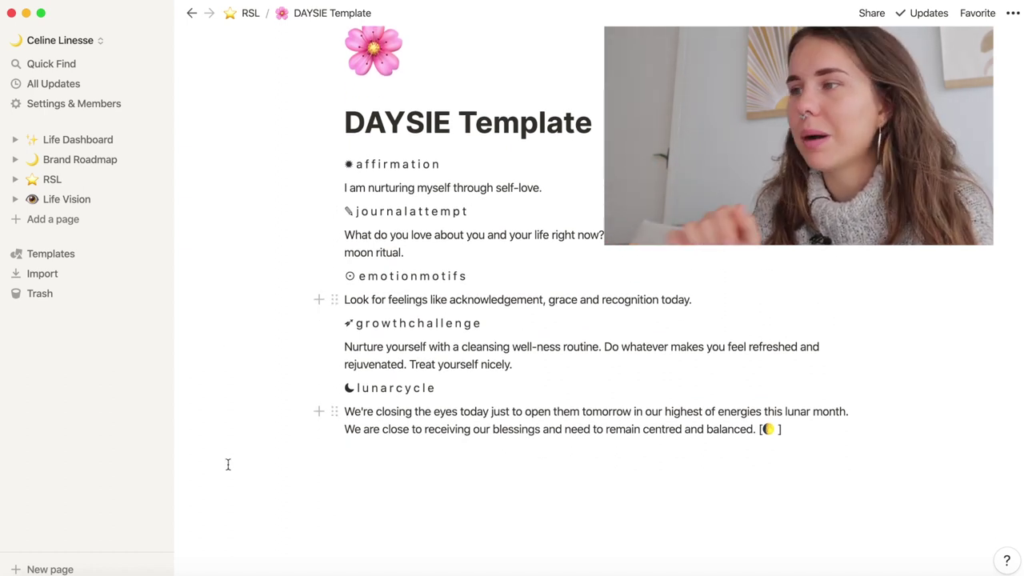
click(250, 13)
Open the Conscious Cycle page under Content Creation and read its vision, statement, content and call-to-action notes
scroll(321, 241, down, 3)
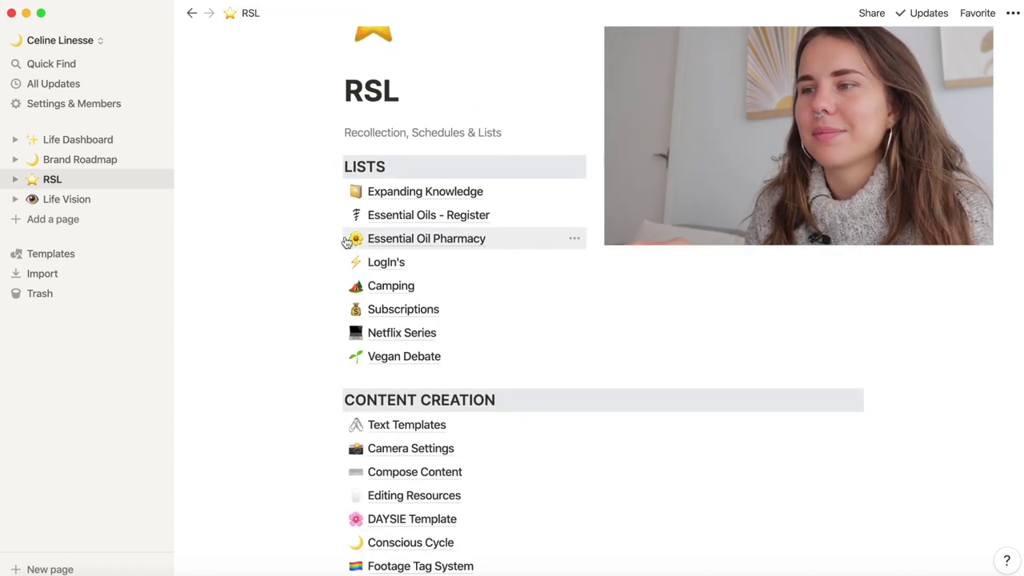
scroll(354, 376, down, 2)
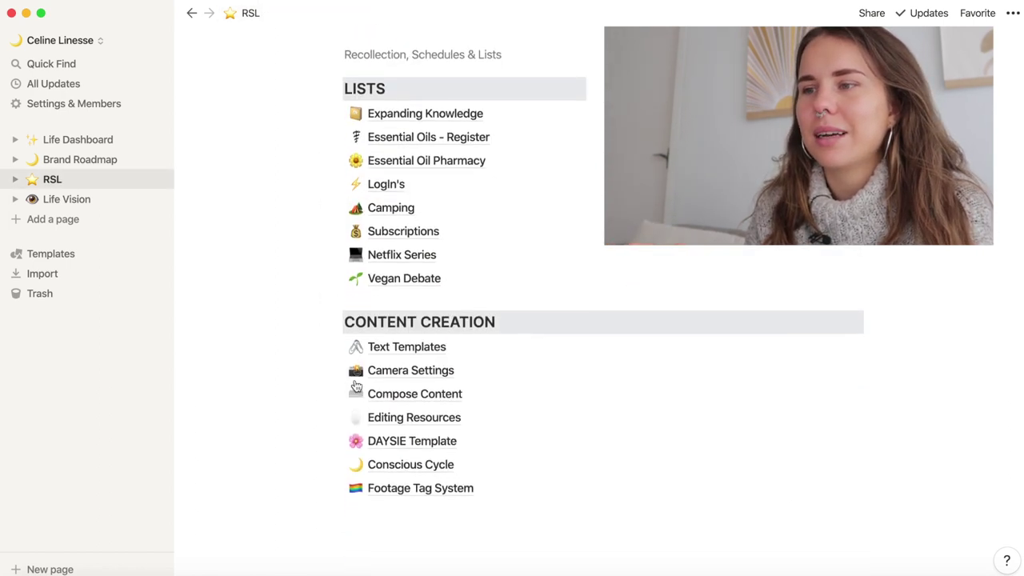
click(397, 471)
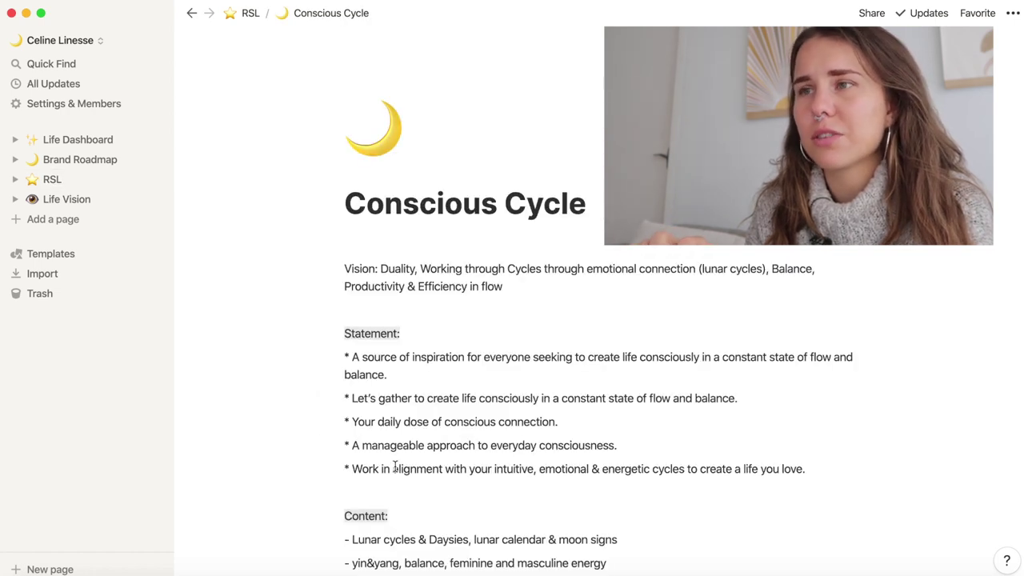
scroll(394, 466, down, 2)
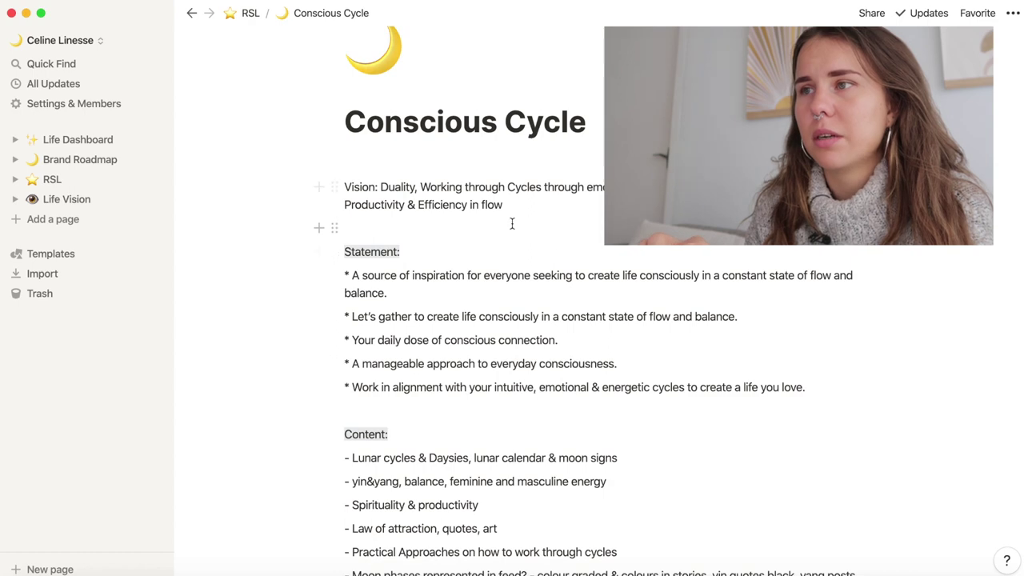
scroll(512, 224, down, 10)
scroll(512, 224, down, 2)
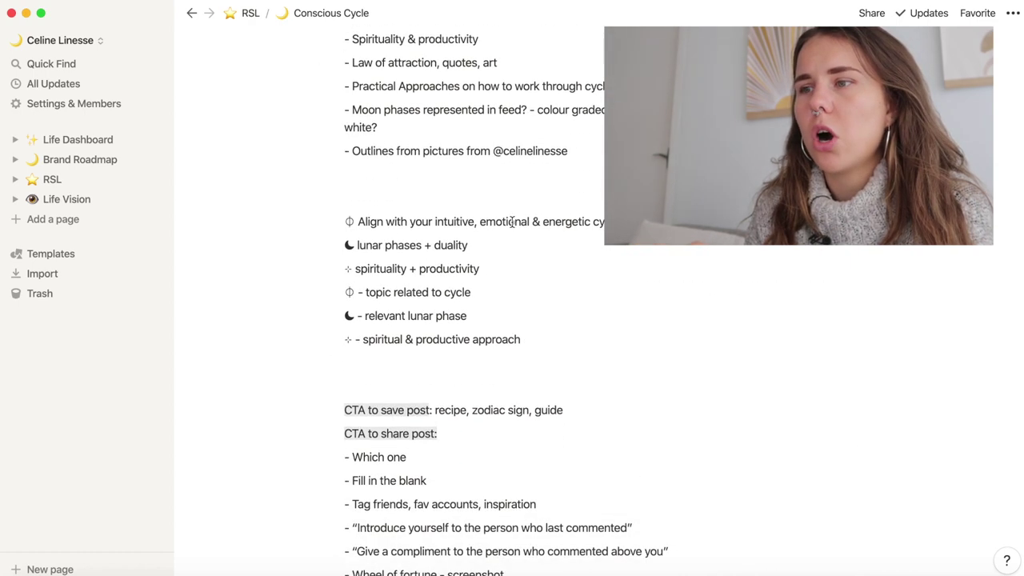
Read through the Conscious Cycle page again, from the vision and statement to the call-to-action, storytelling and hashtag notes
scroll(512, 223, down, 15)
scroll(512, 224, up, 13)
scroll(513, 223, up, 17)
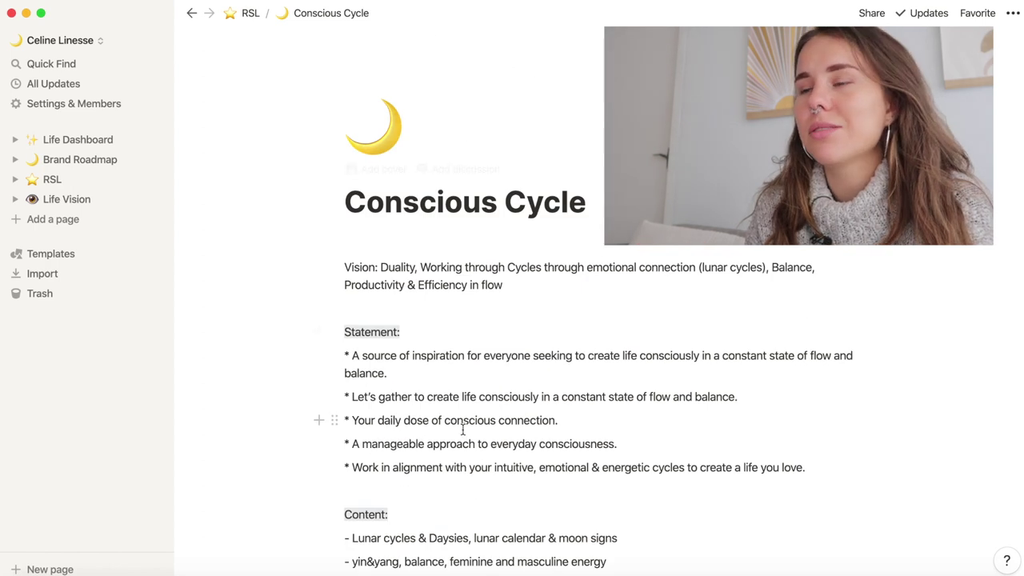
scroll(462, 430, down, 2)
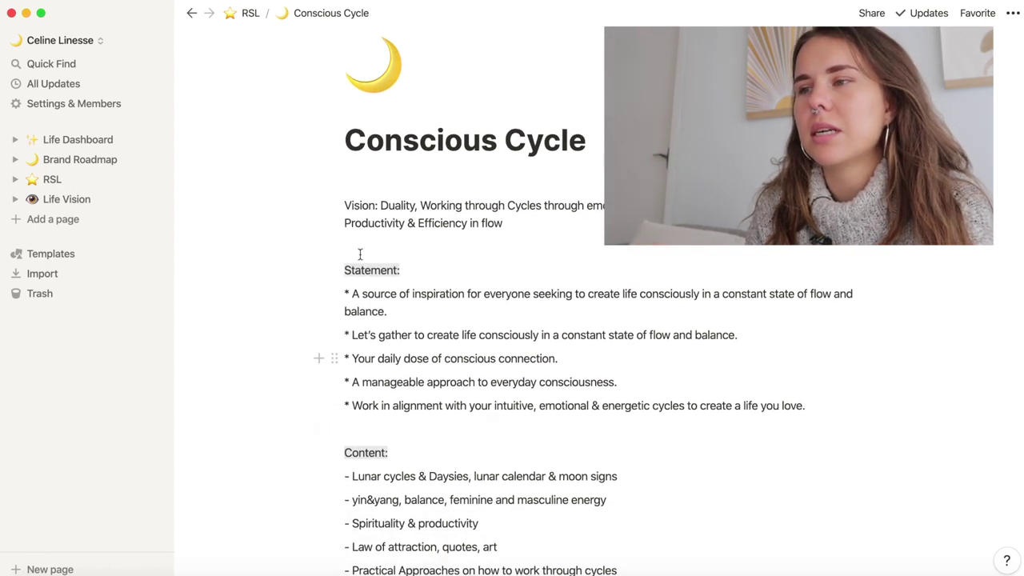
scroll(352, 384, down, 2)
scroll(394, 382, down, 7)
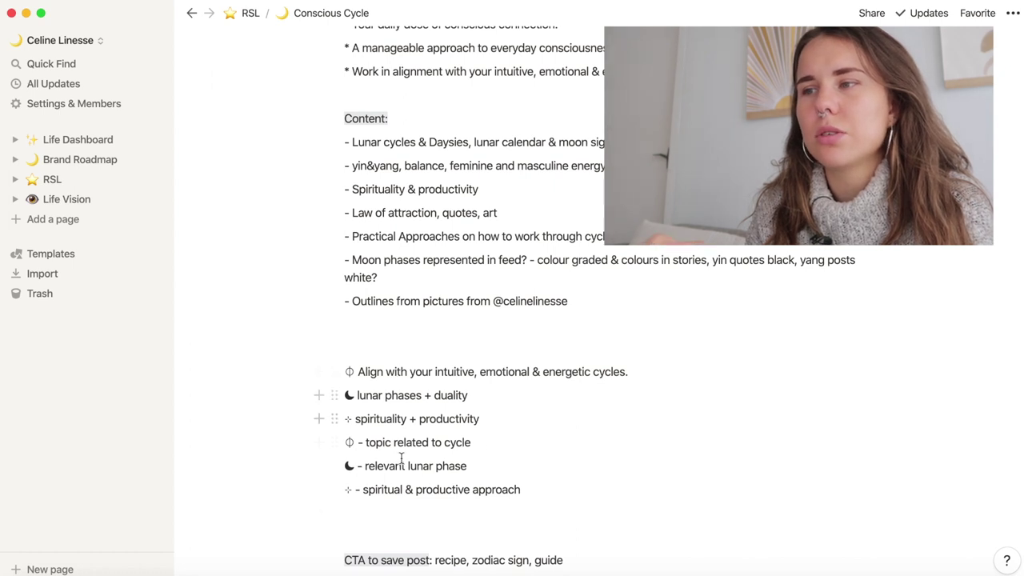
scroll(401, 458, down, 10)
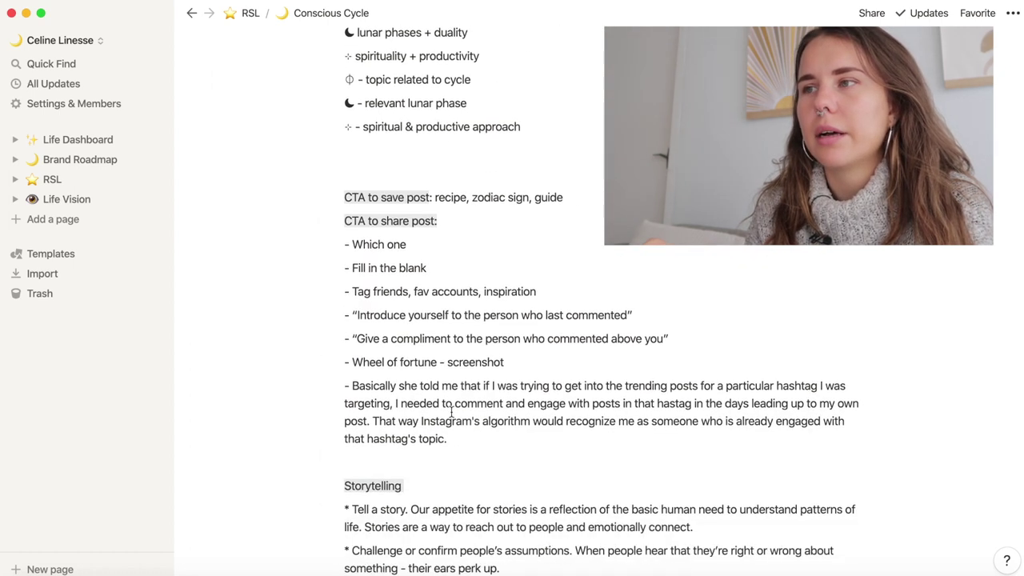
scroll(415, 408, down, 4)
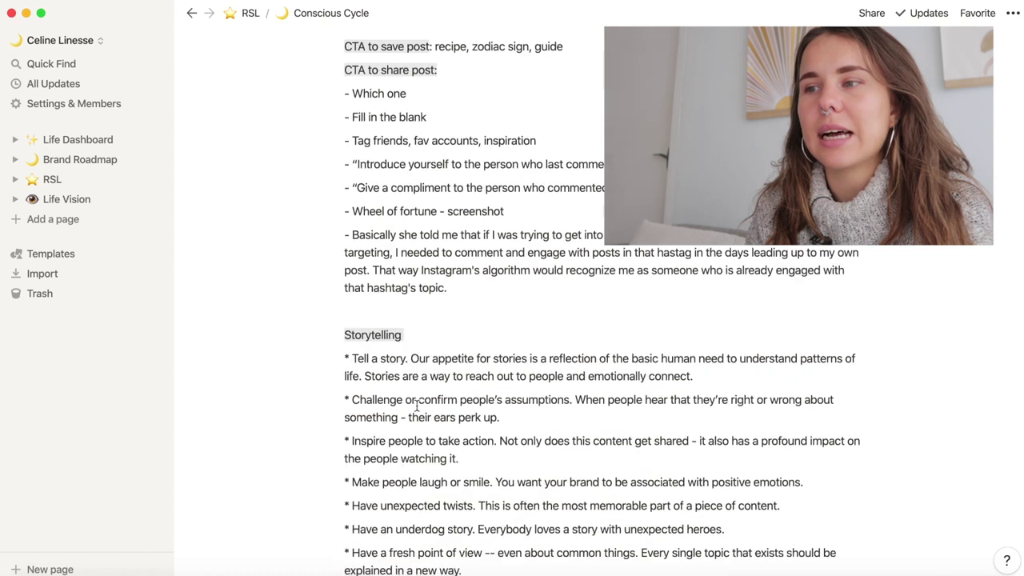
scroll(416, 400, down, 9)
scroll(422, 387, up, 7)
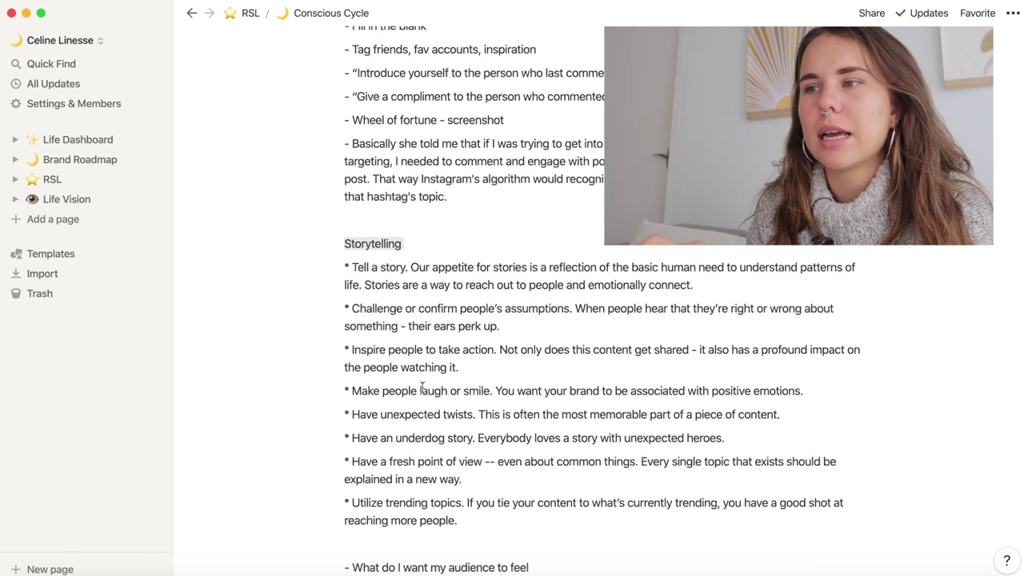
scroll(385, 392, down, 10)
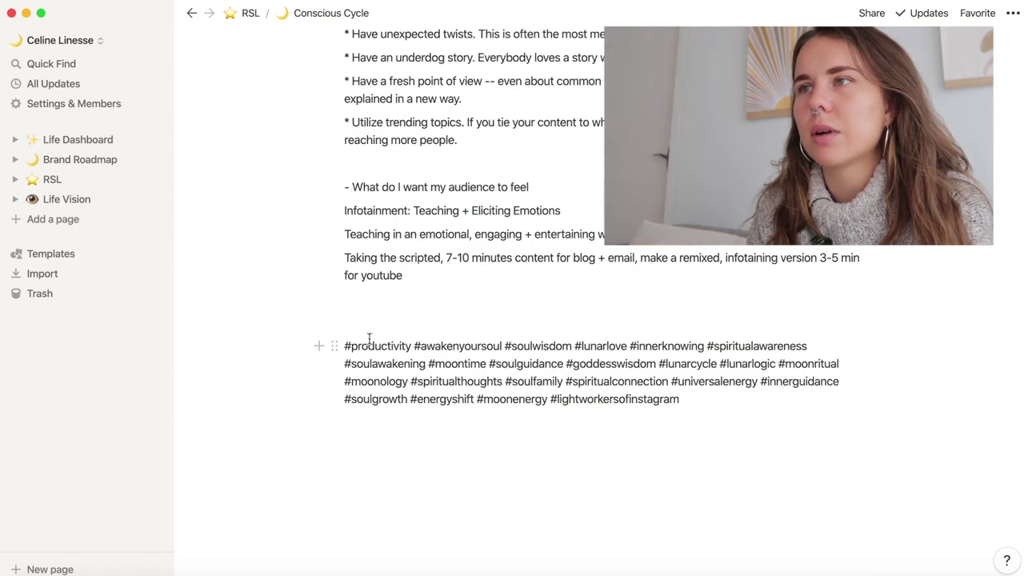
Return to the RSL page and open Footage Tag System under Content Creation to view its colour categories
click(244, 13)
scroll(391, 408, down, 7)
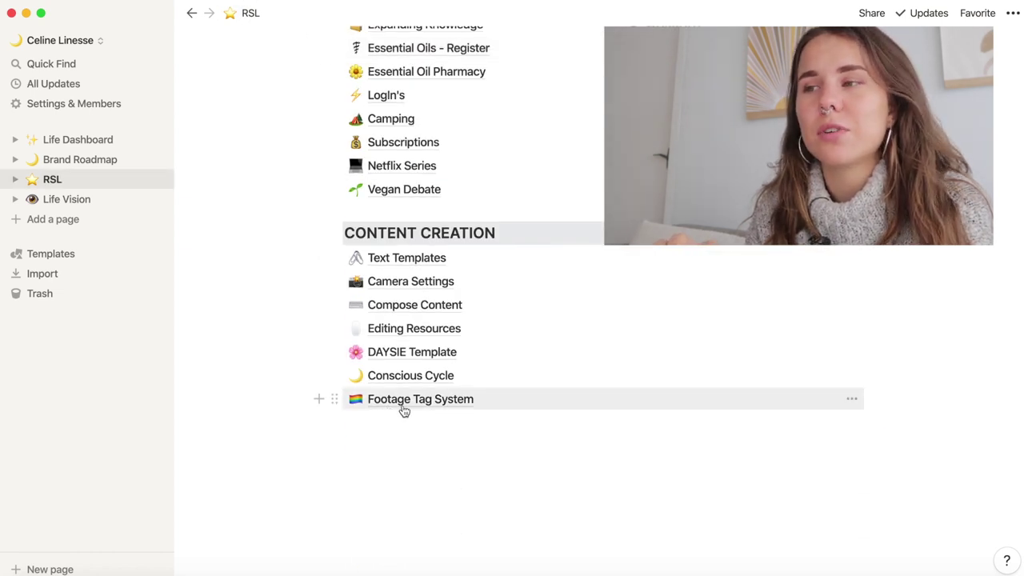
click(404, 410)
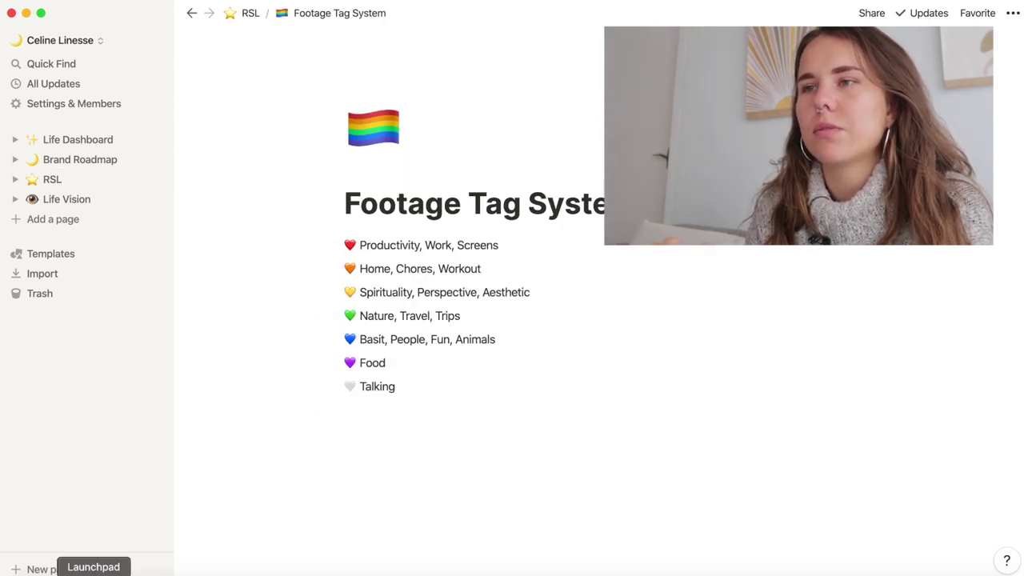
Switch to Finder, examine the matching colour tags, show the Home Chores tag, and return to the Footage Tag System page in Notion
click(46, 574)
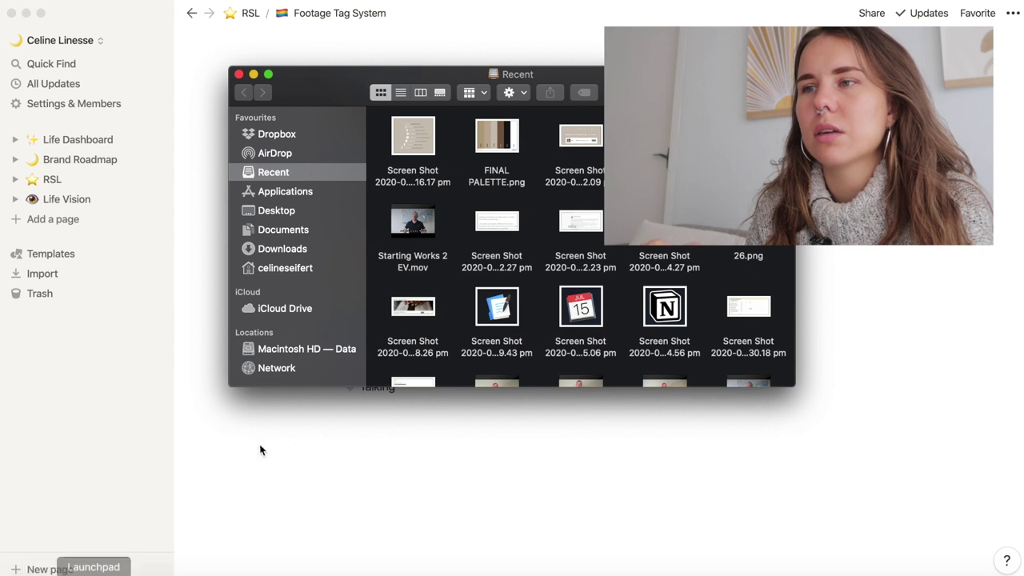
scroll(290, 312, down, 5)
scroll(289, 312, up, 3)
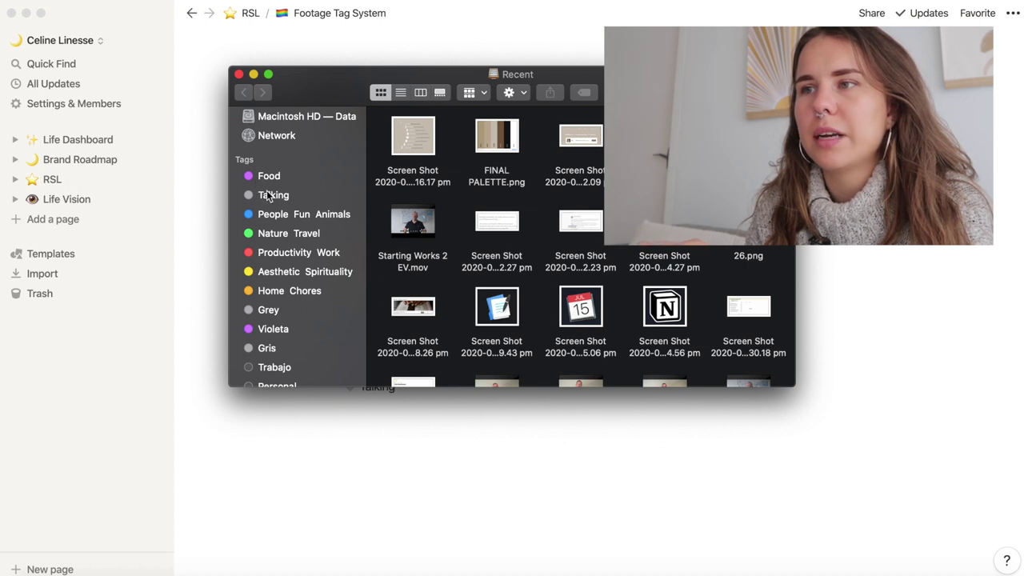
click(299, 292)
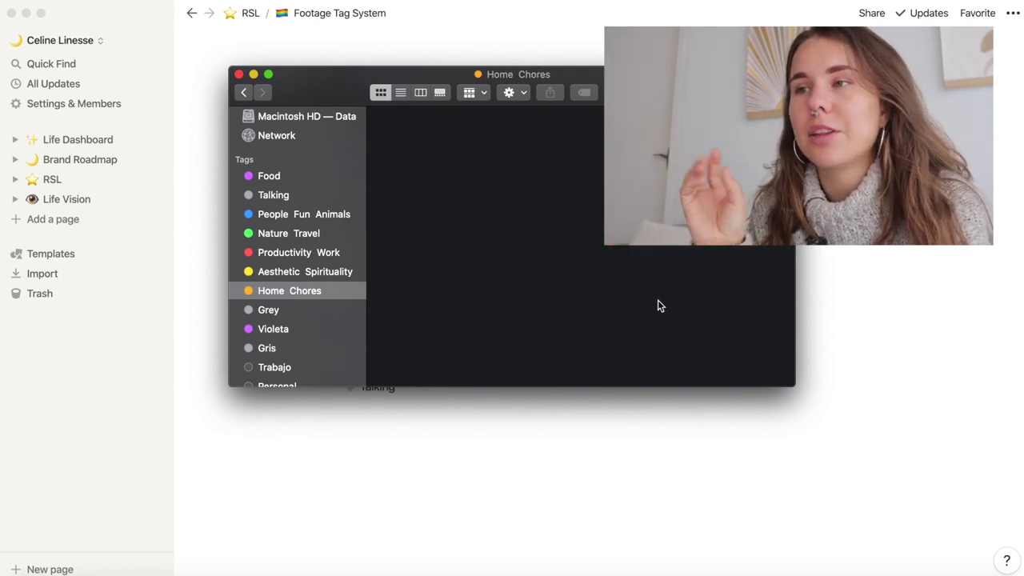
click(897, 369)
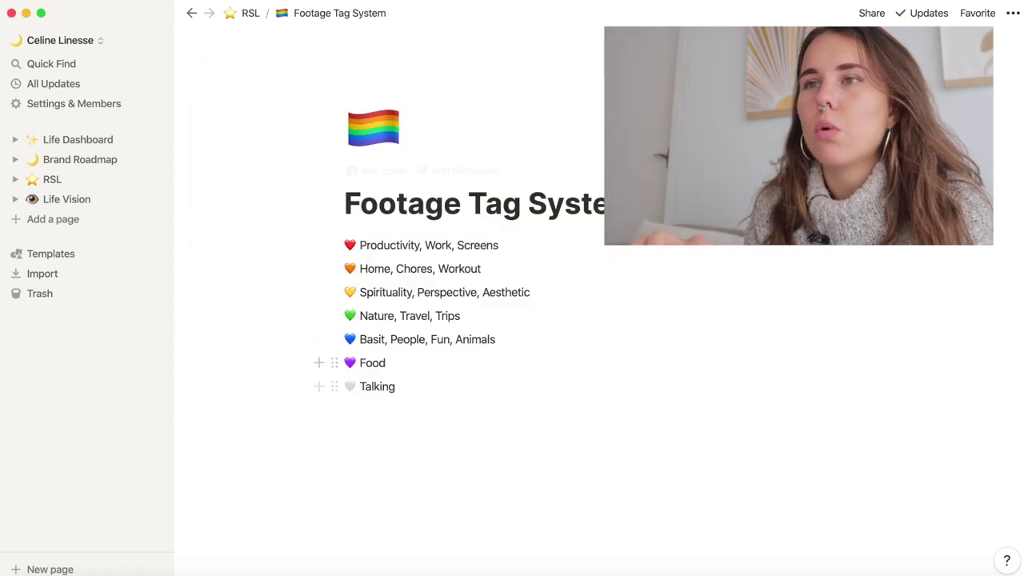
Go back to the RSL page, view its Lists and Daily sections, and open the Brand Roadmap page
click(192, 12)
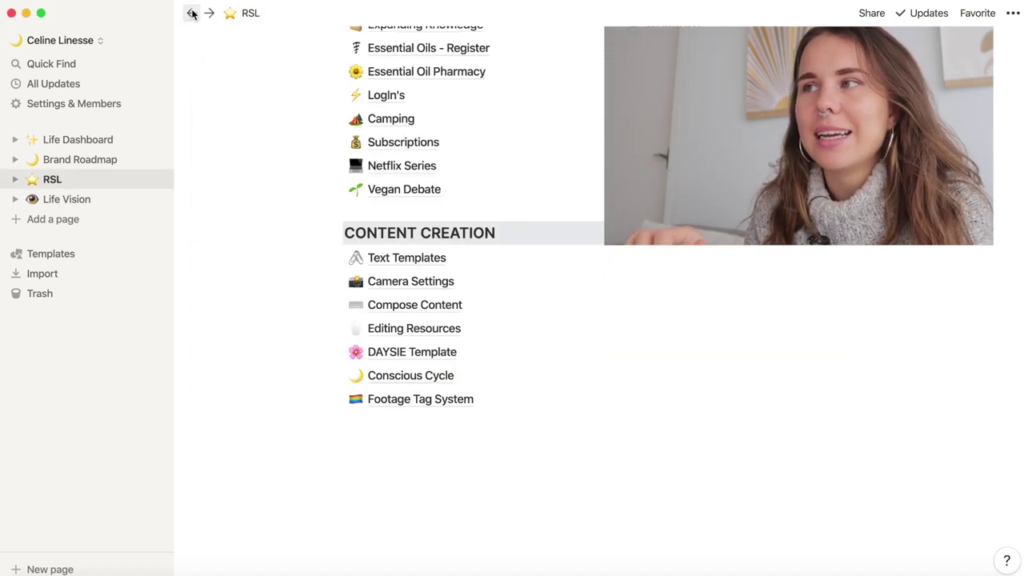
scroll(415, 234, up, 5)
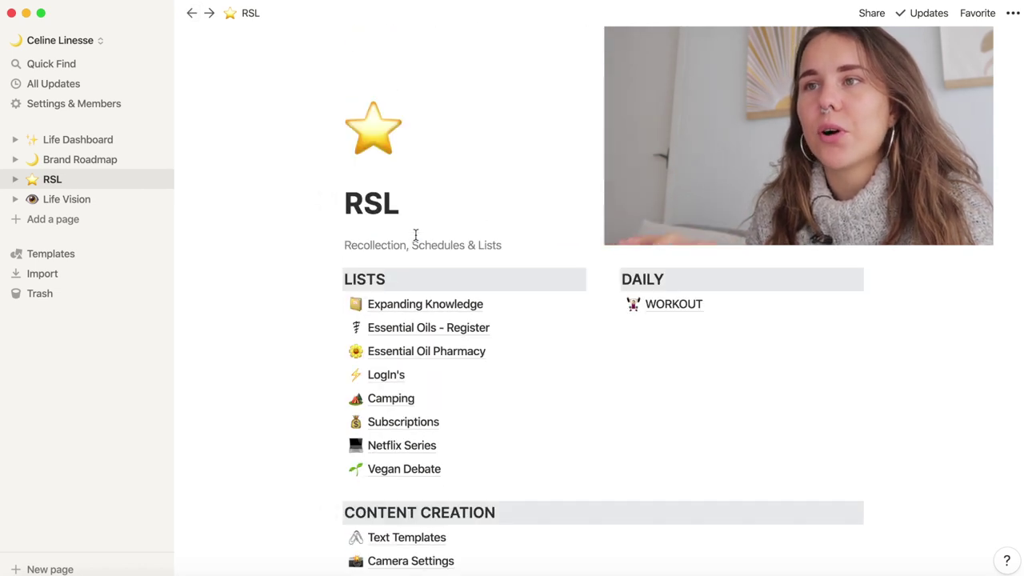
click(98, 165)
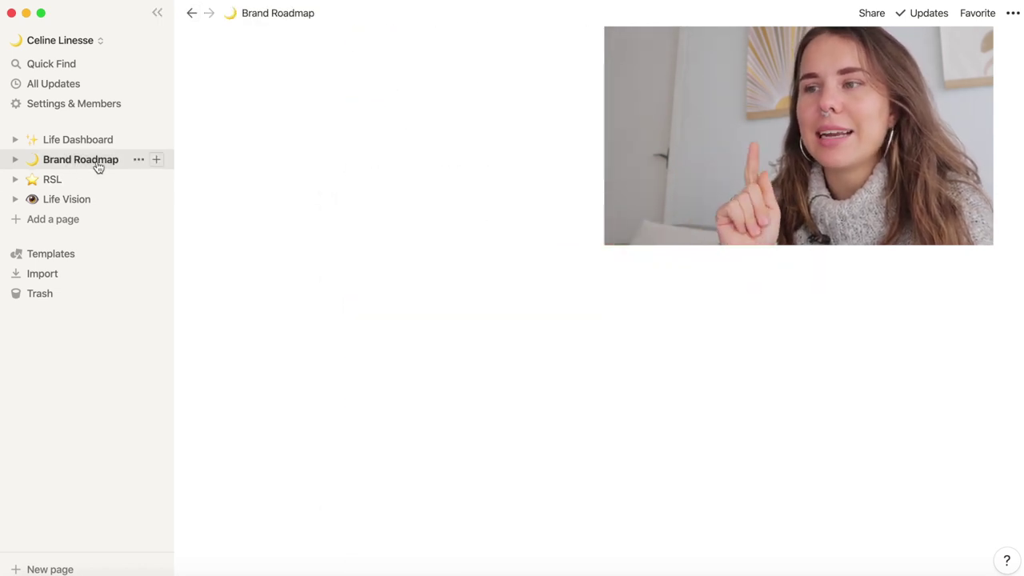